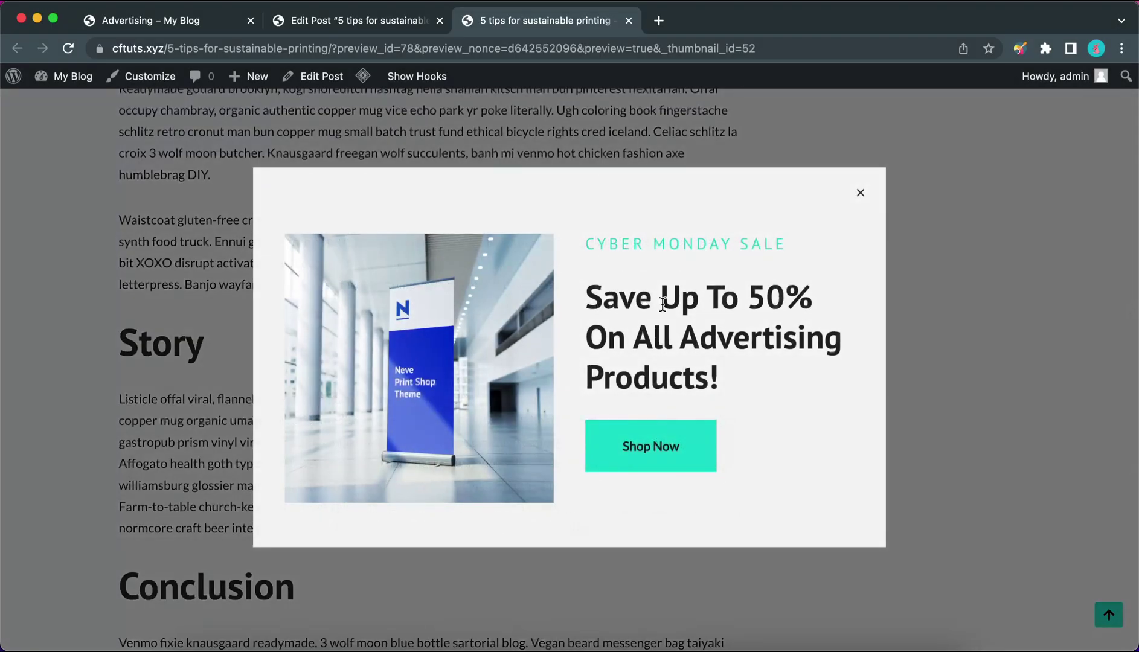
Scroll through the Otter Blocks page on themeisle.com to its featured blocks list.
left_click(655, 462)
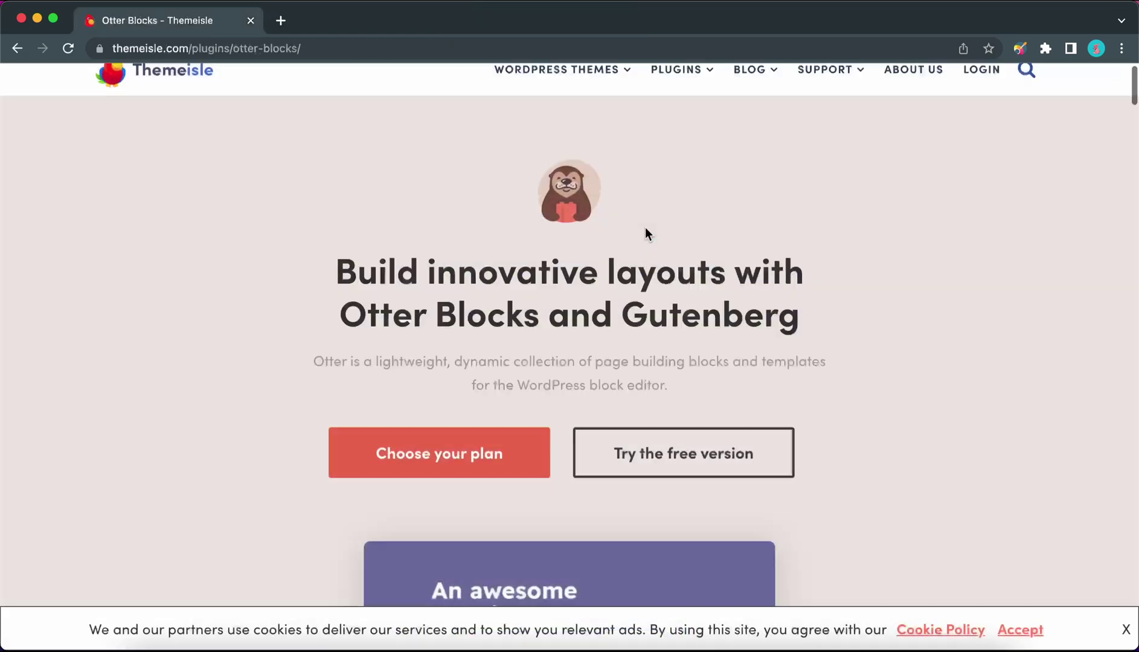
scroll(645, 227, "down", 3)
scroll(645, 227, "down", 15)
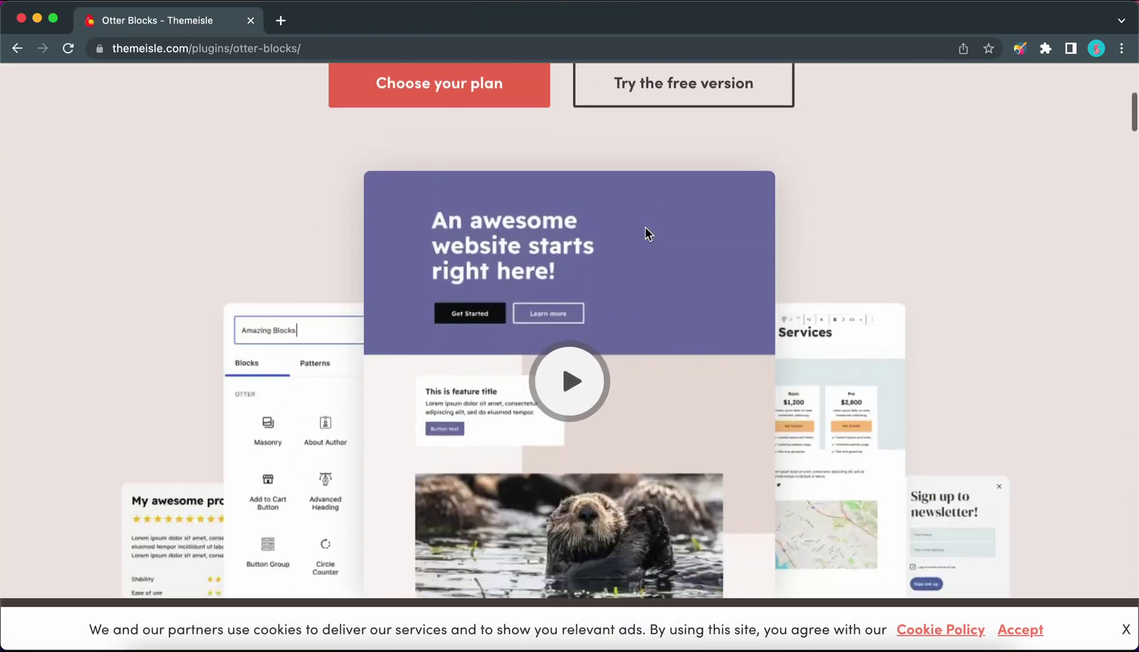
scroll(656, 192, "down", 15)
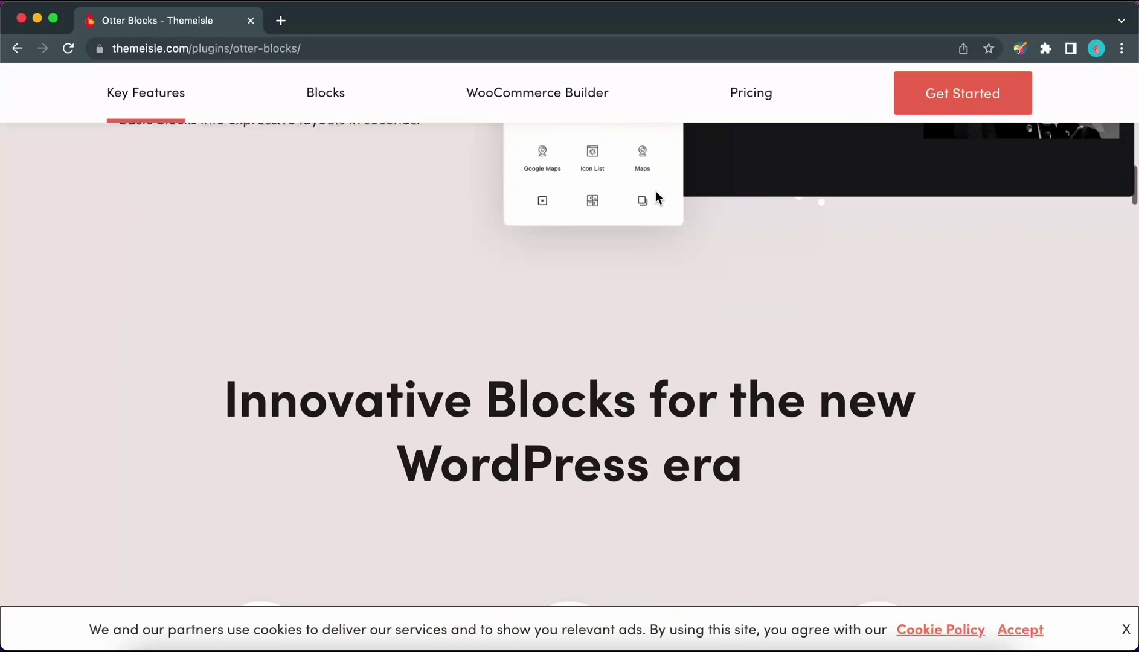
scroll(657, 197, "down", 9)
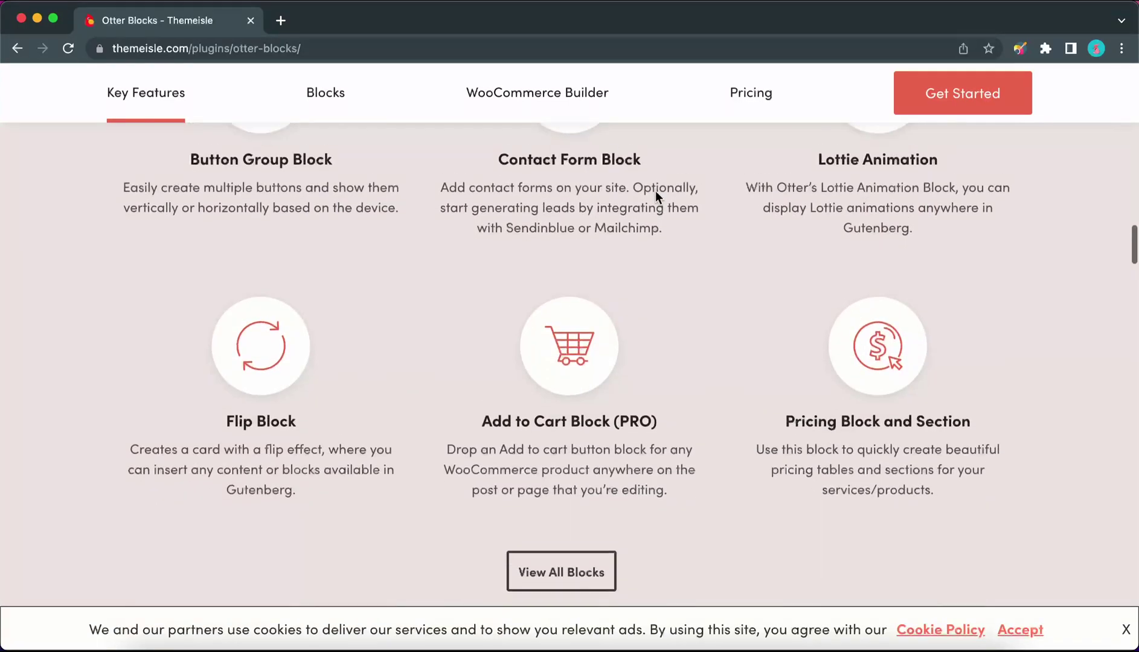
scroll(656, 197, "up", 5)
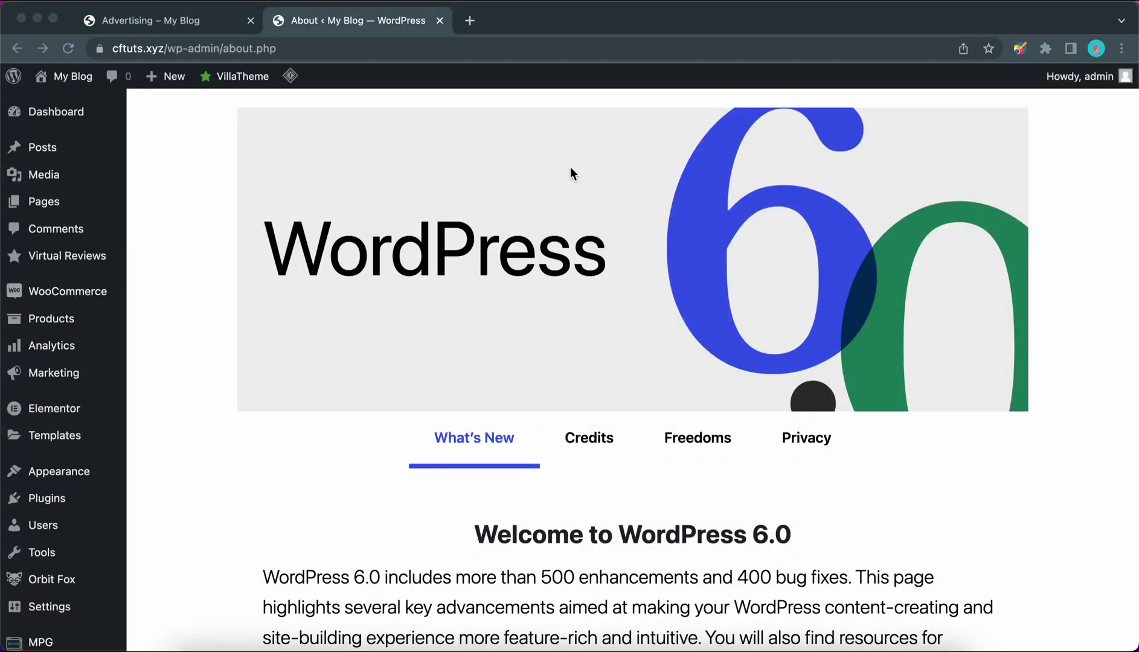
Open the '5 tips for sustainable printing' post for editing and dismiss the autosave notice.
left_click(38, 150)
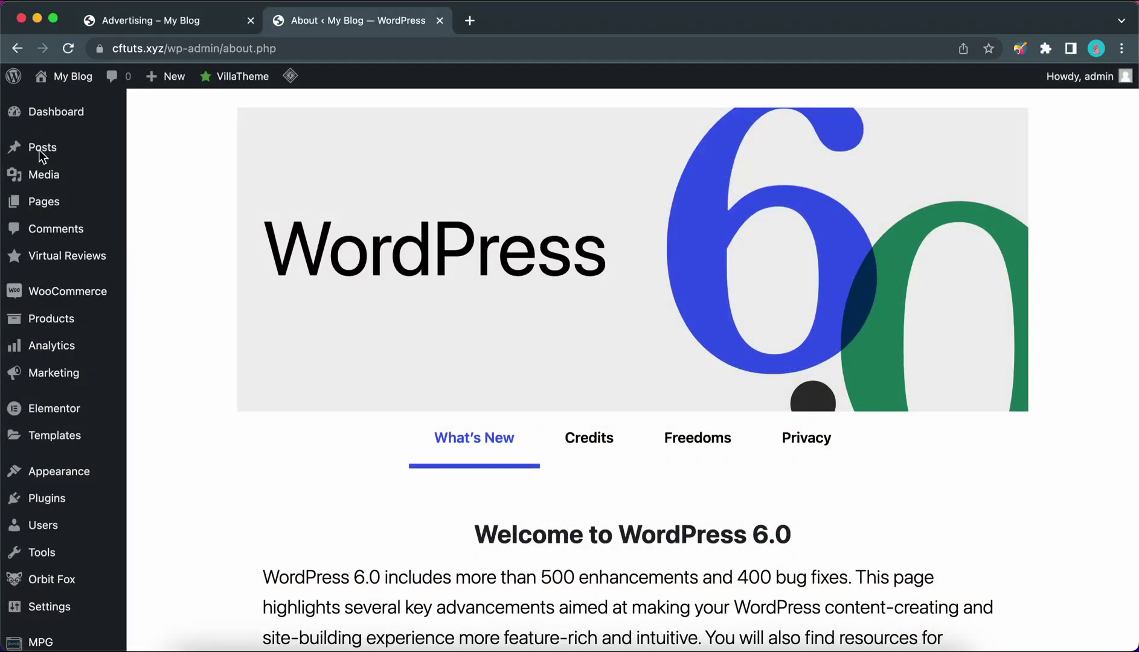
mouse_move(46, 156)
left_click(164, 151)
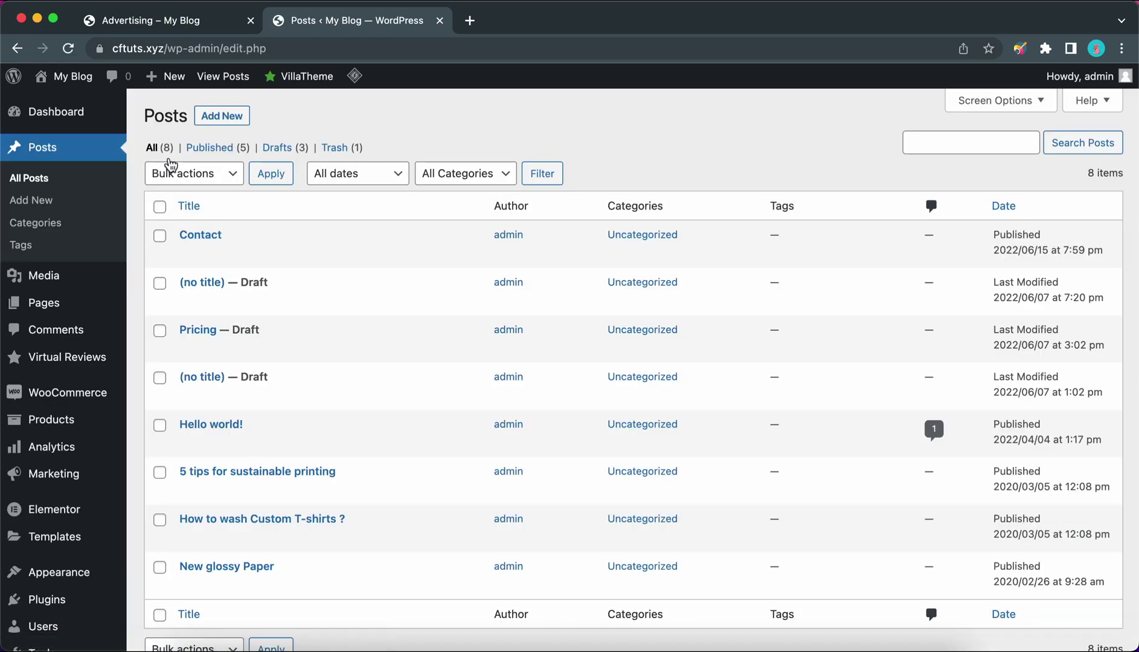
left_click(203, 474)
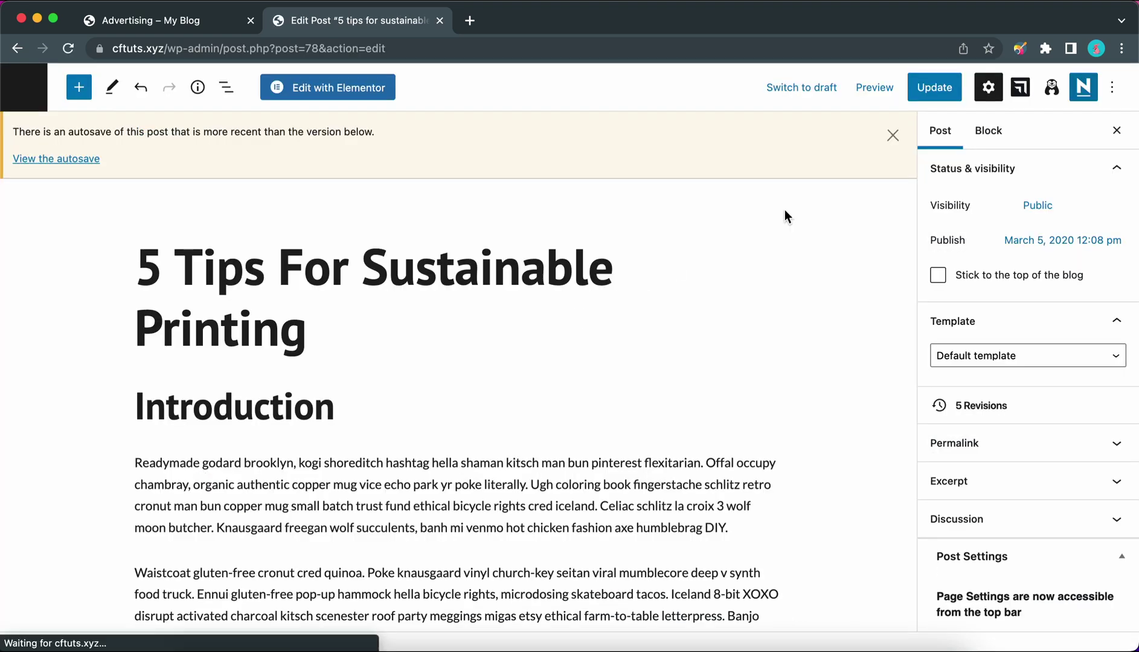
left_click(893, 134)
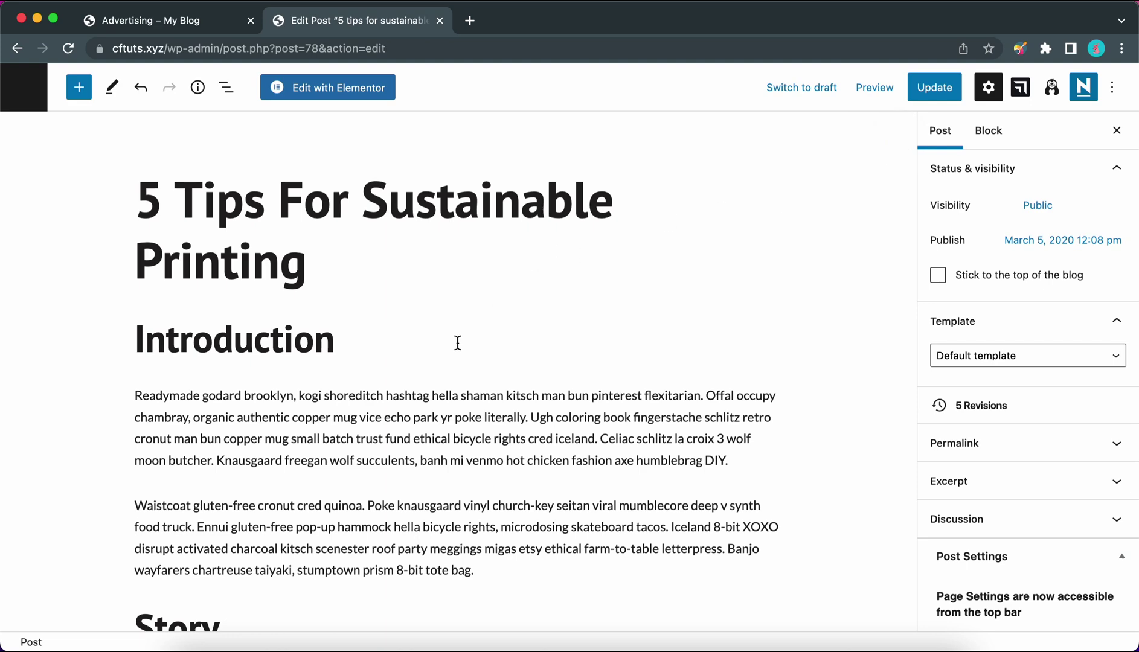
Search the block inserter for 'pop', add a Popup block, and select it.
left_click(86, 95)
type("pop")
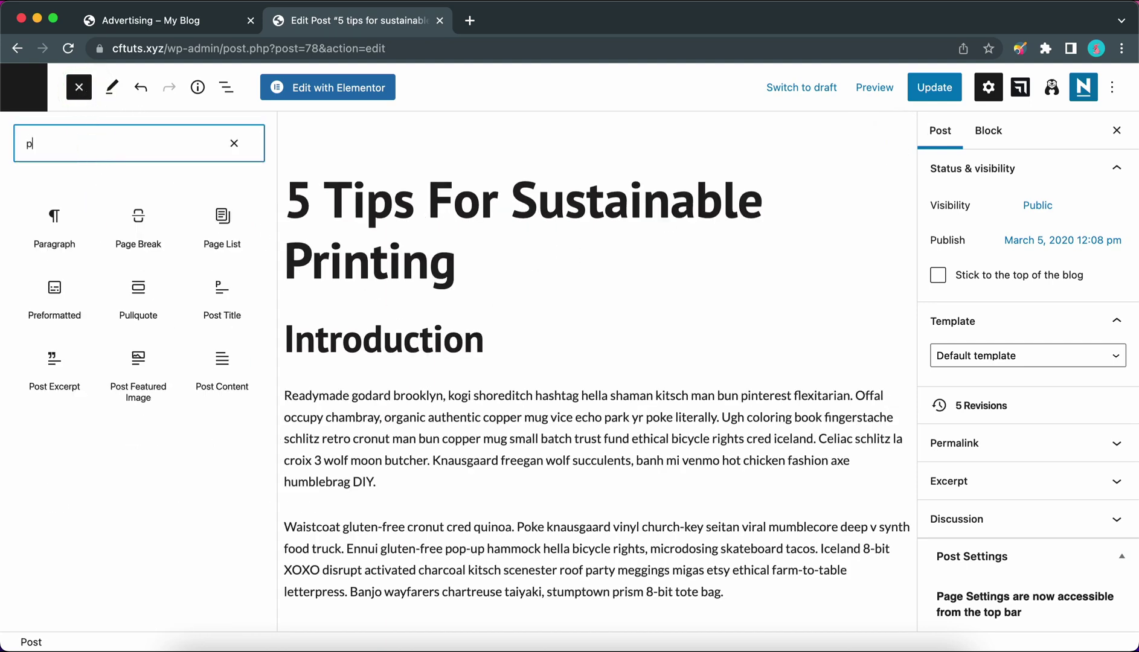
left_click(53, 224)
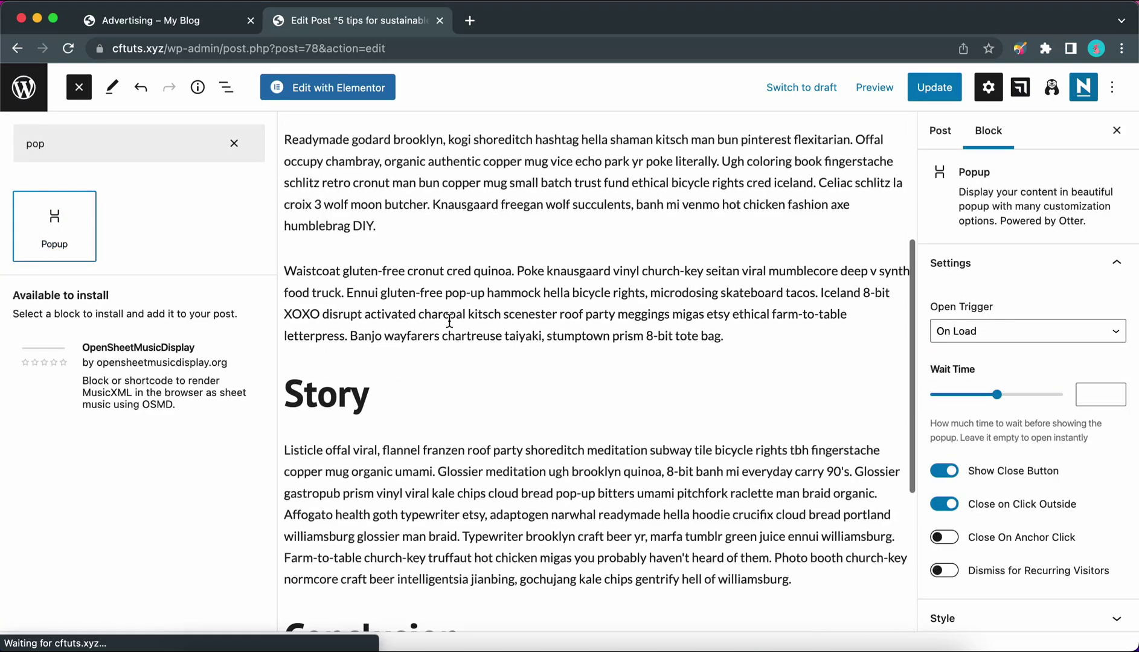
left_click(526, 591)
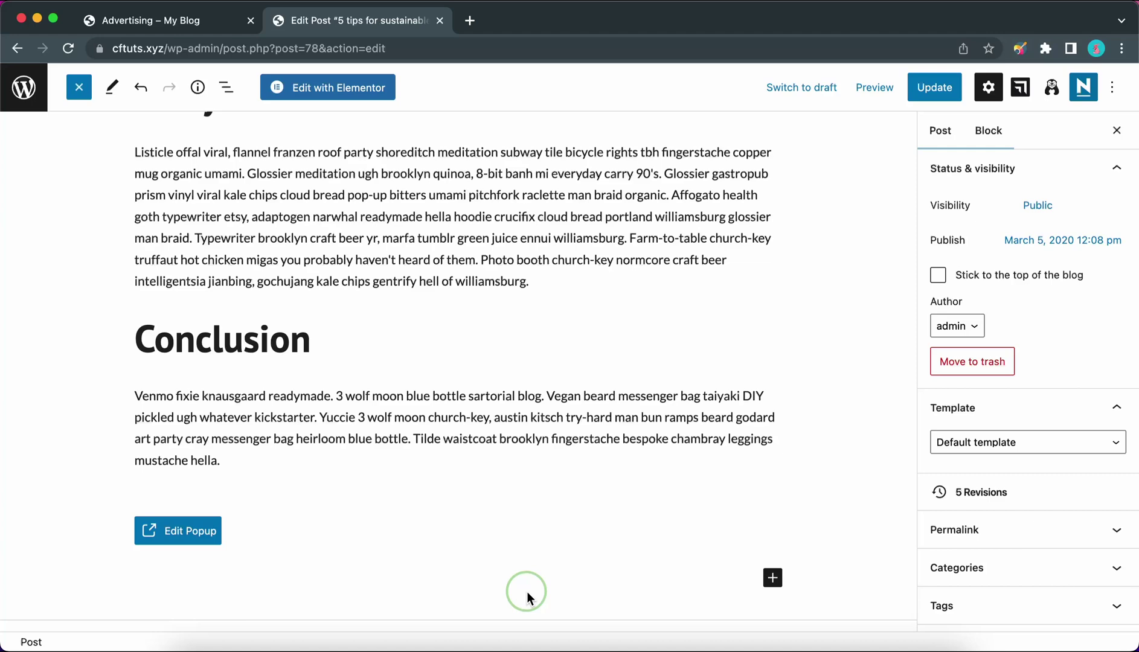
left_click(203, 533)
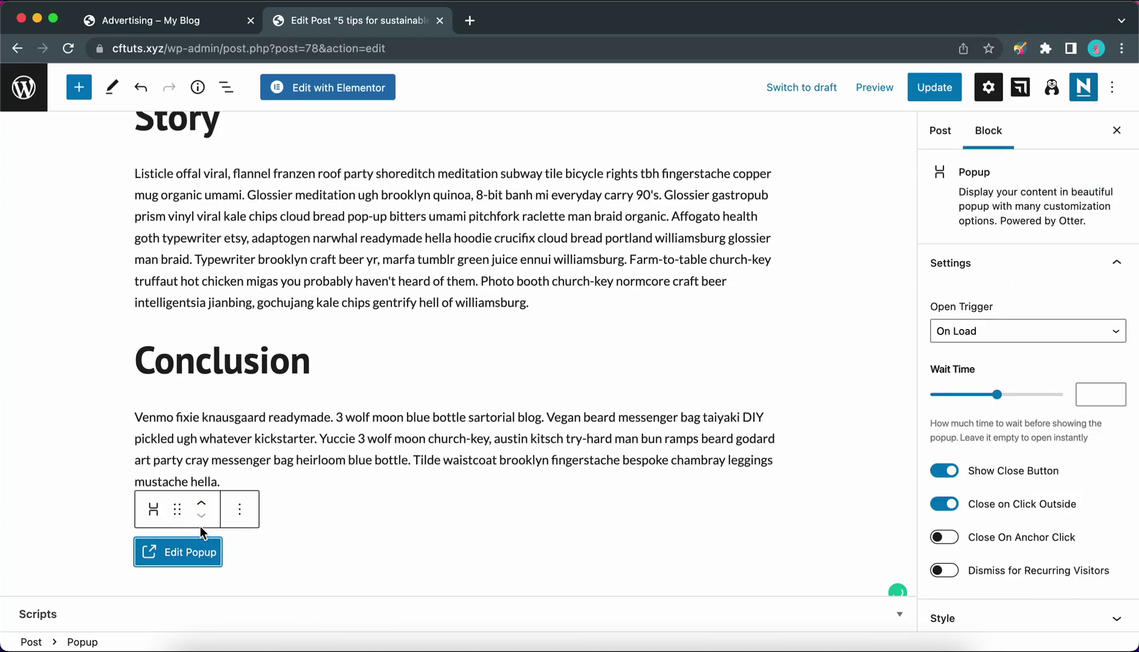
Add a Section block with a 1:1 two-column layout inside the popup.
left_click(189, 552)
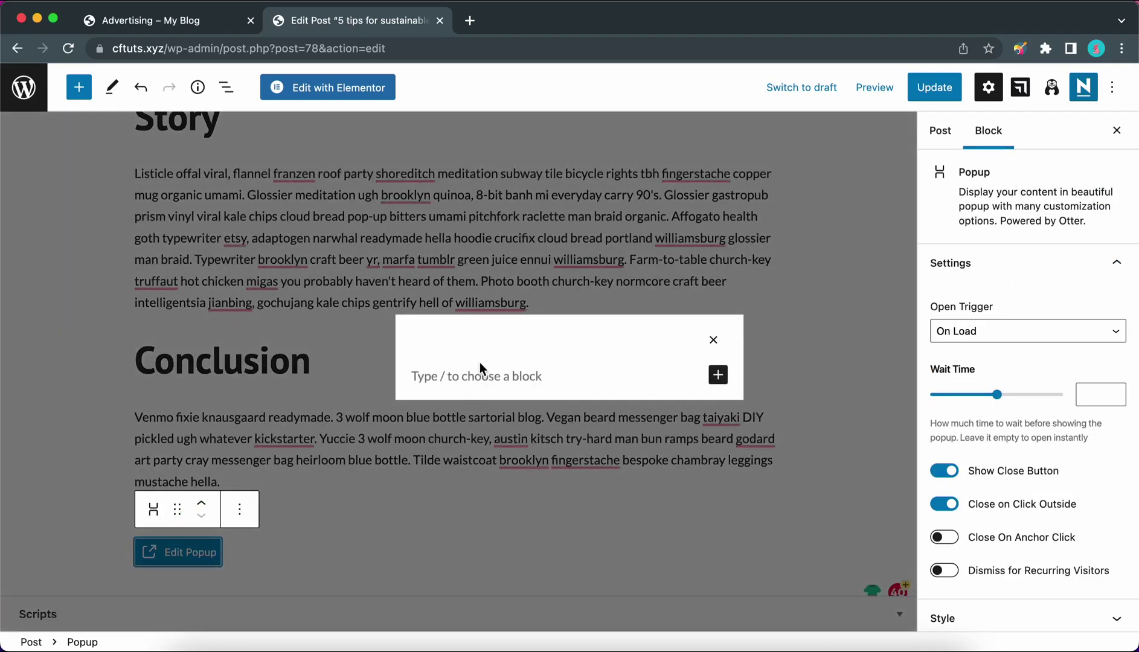
left_click(717, 375)
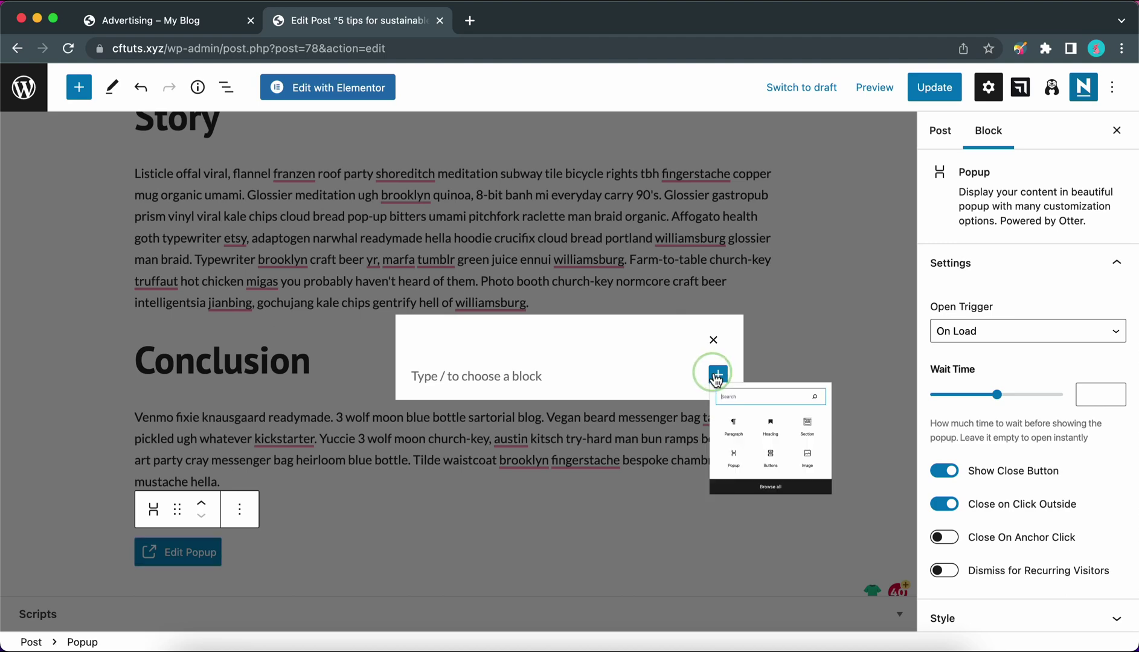
left_click(943, 509)
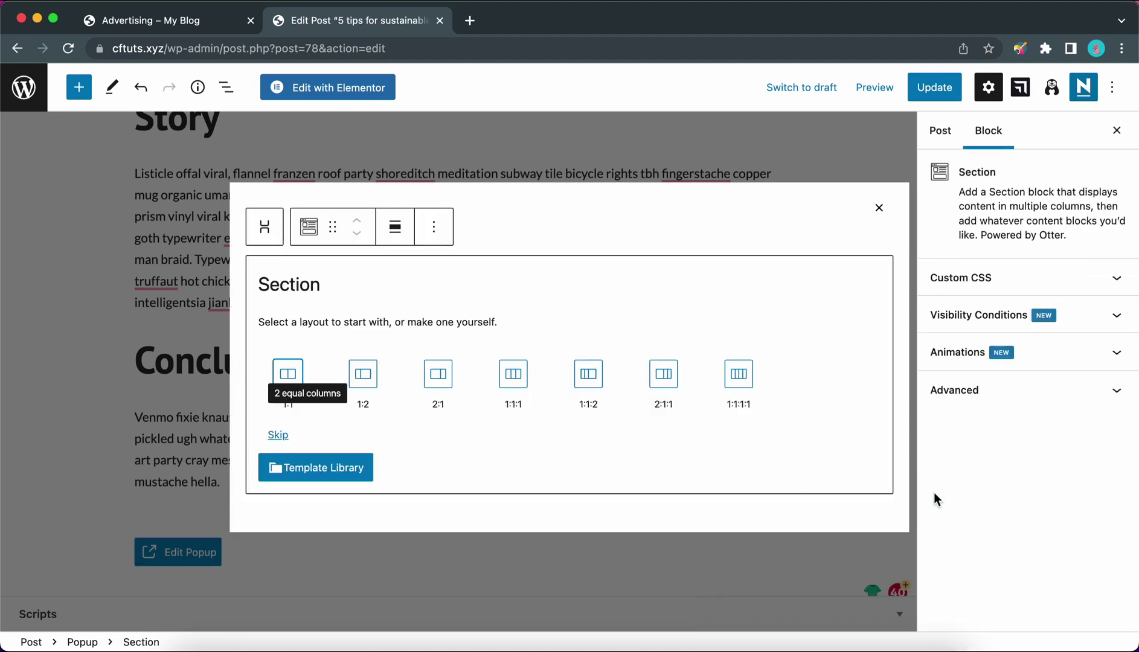
left_click(296, 377)
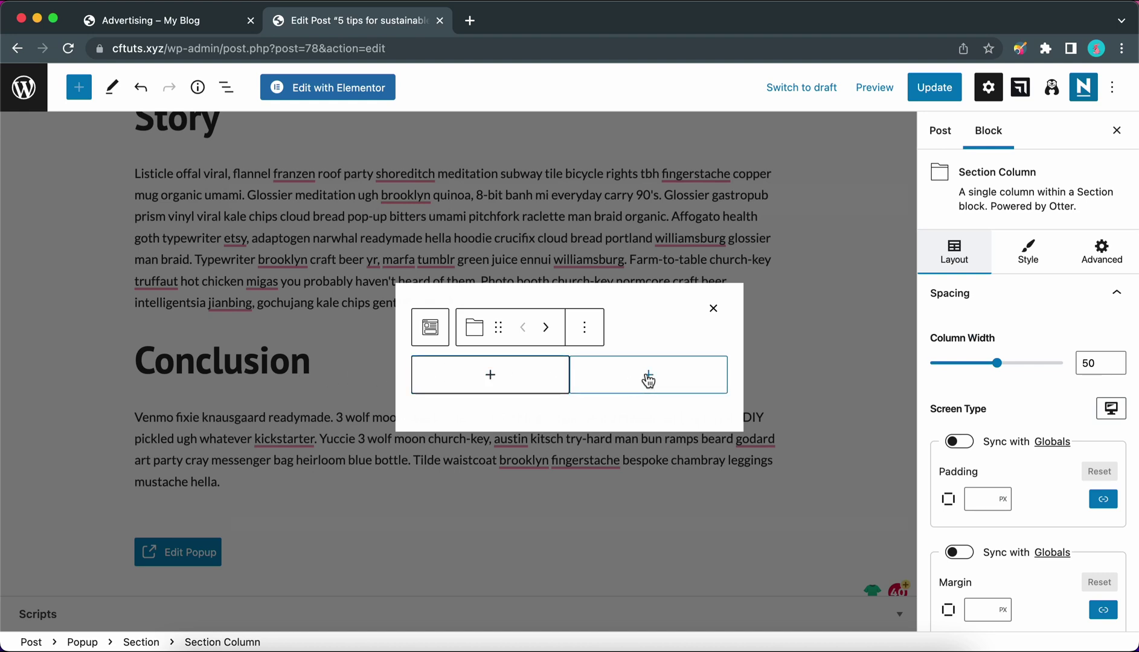
Place an Image block in the left column using neve-print-shop-27.jpg from the Media Library.
left_click(501, 385)
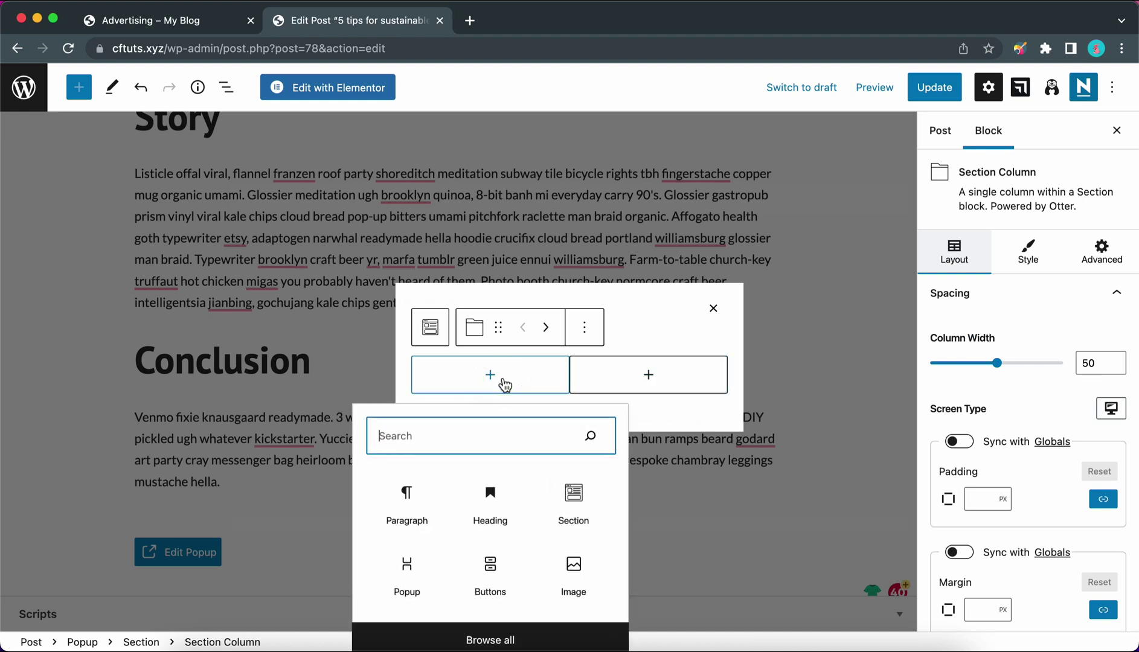
left_click(572, 568)
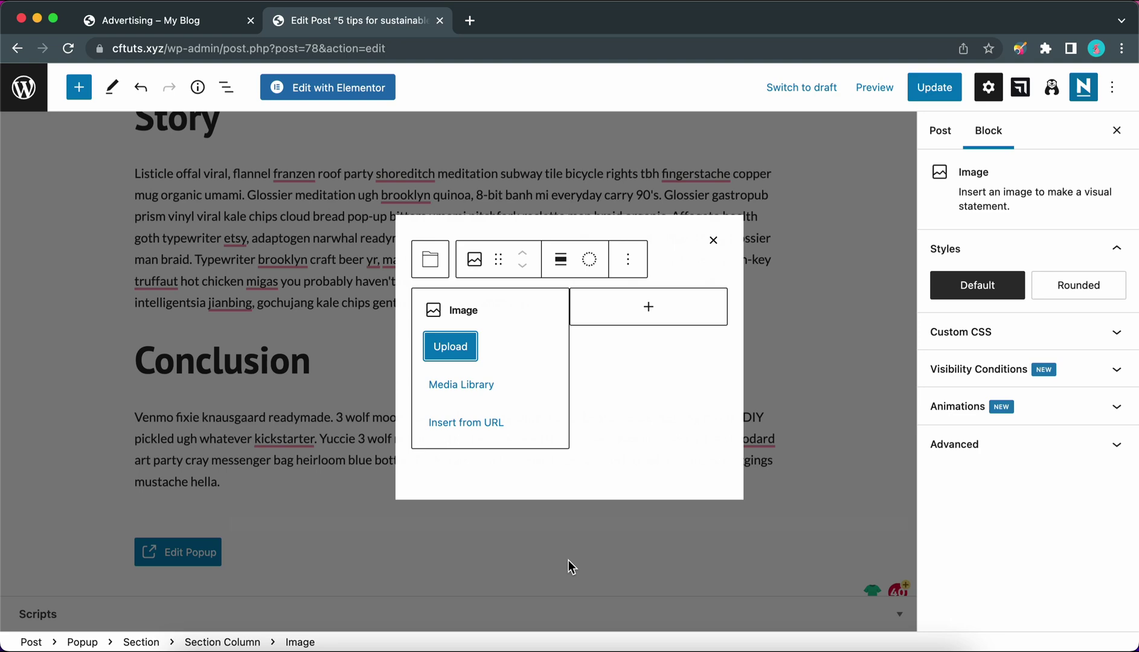
left_click(465, 397)
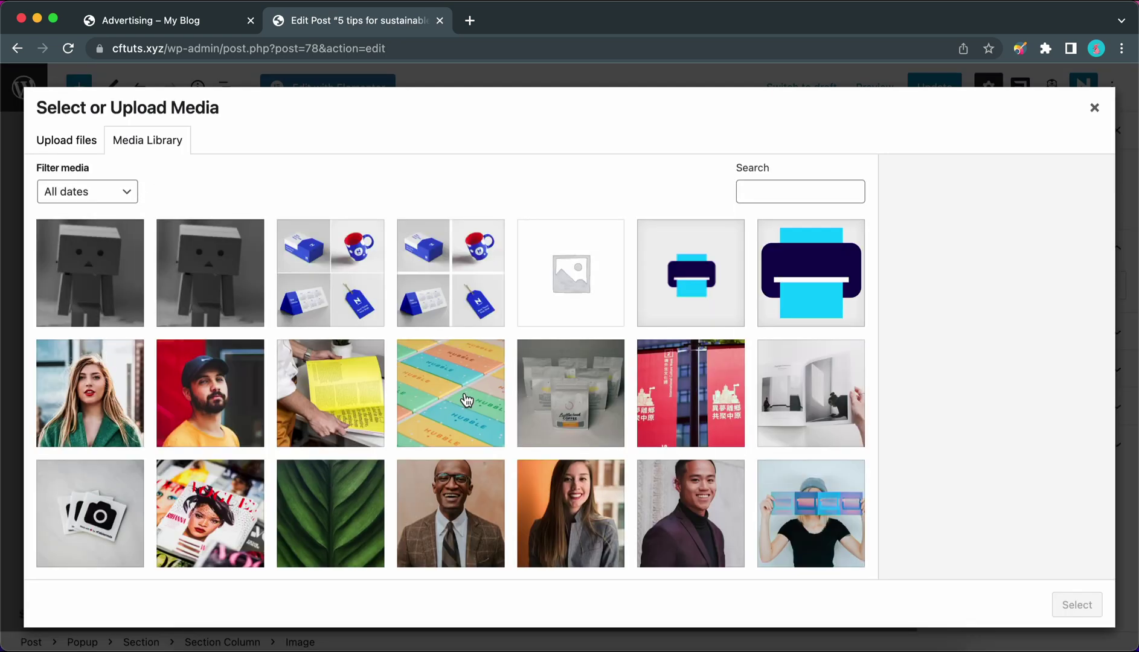
scroll(511, 376, "down", 6)
left_click(568, 387)
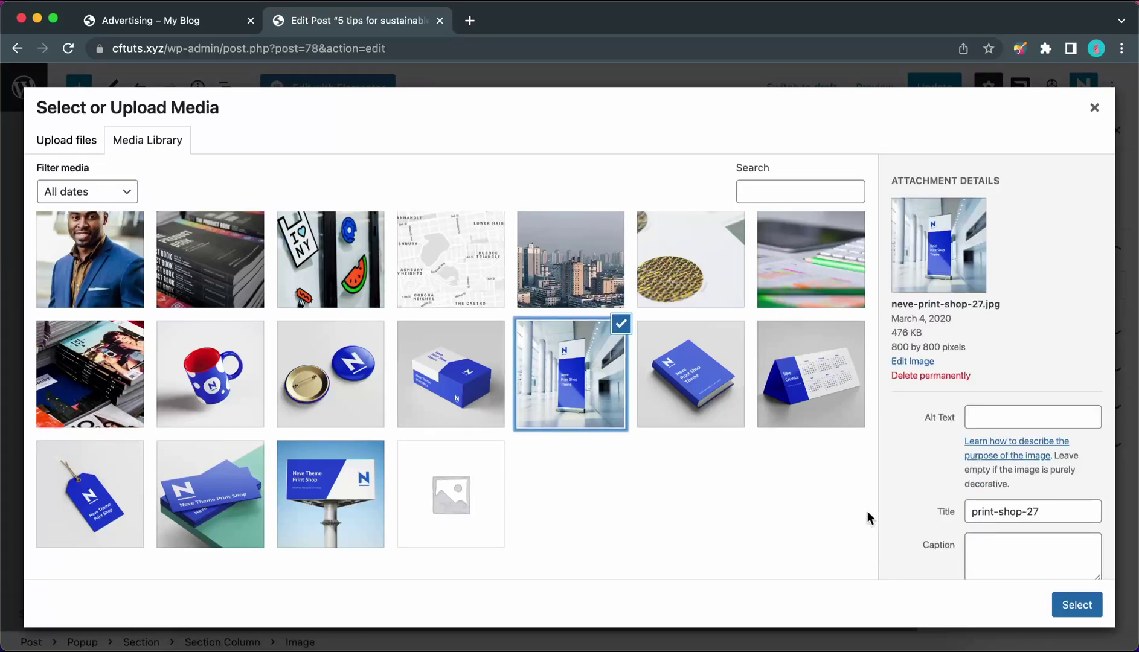
left_click(1077, 605)
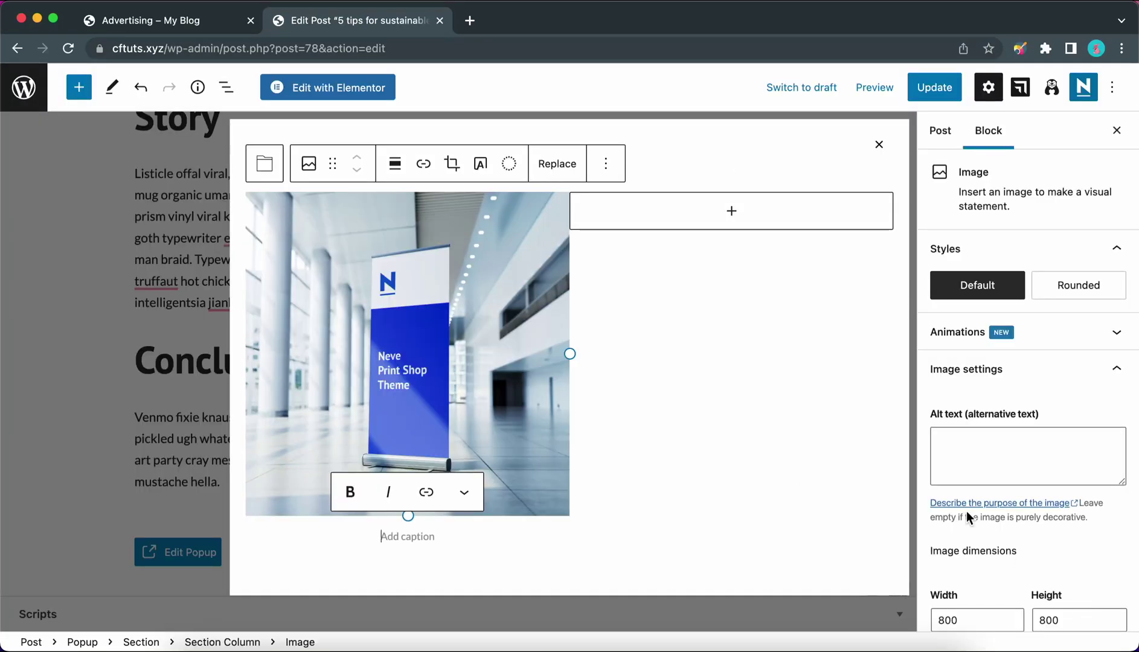
Add an H3 heading 'Cyber Monday Sale' in the right column.
left_click(734, 215)
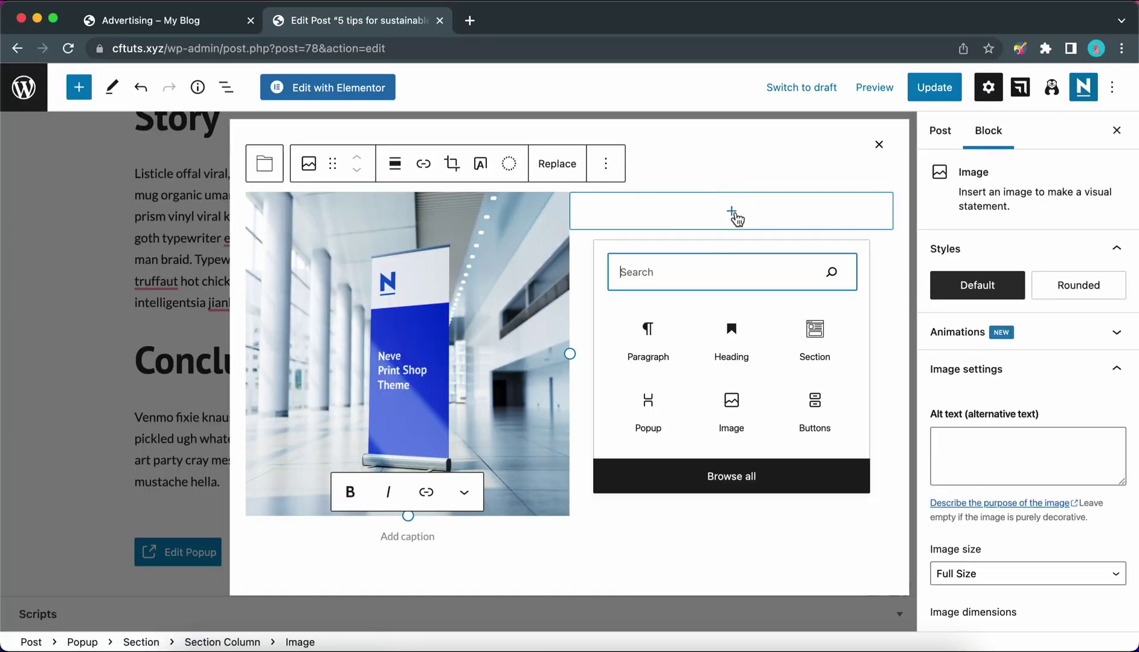
left_click(733, 352)
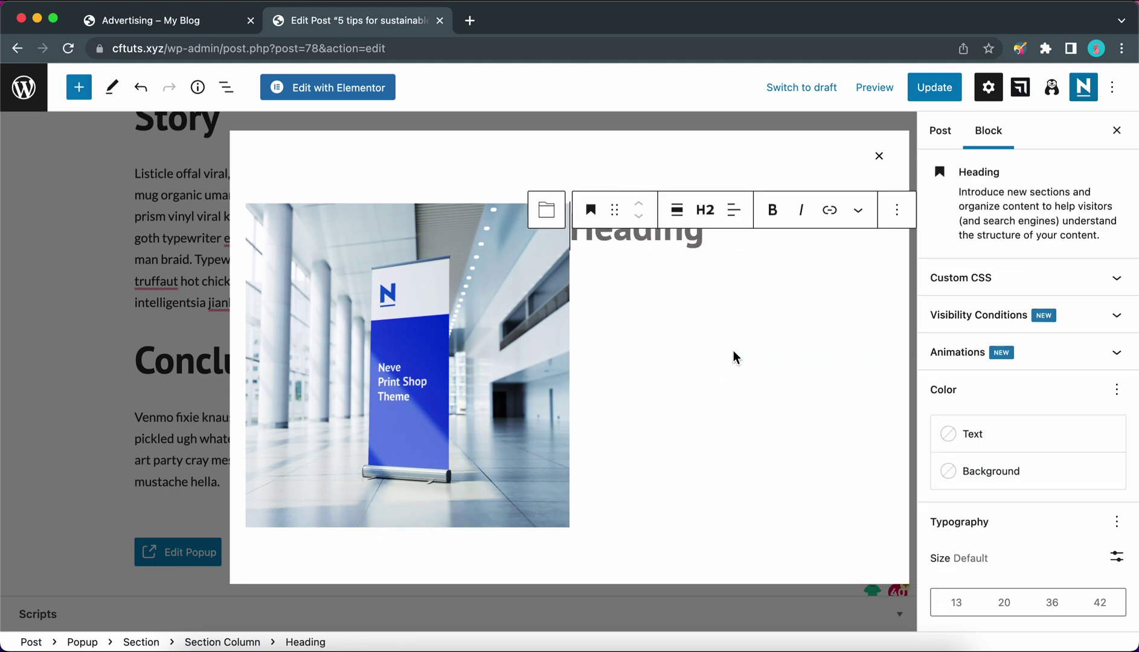
left_click(706, 210)
left_click(714, 316)
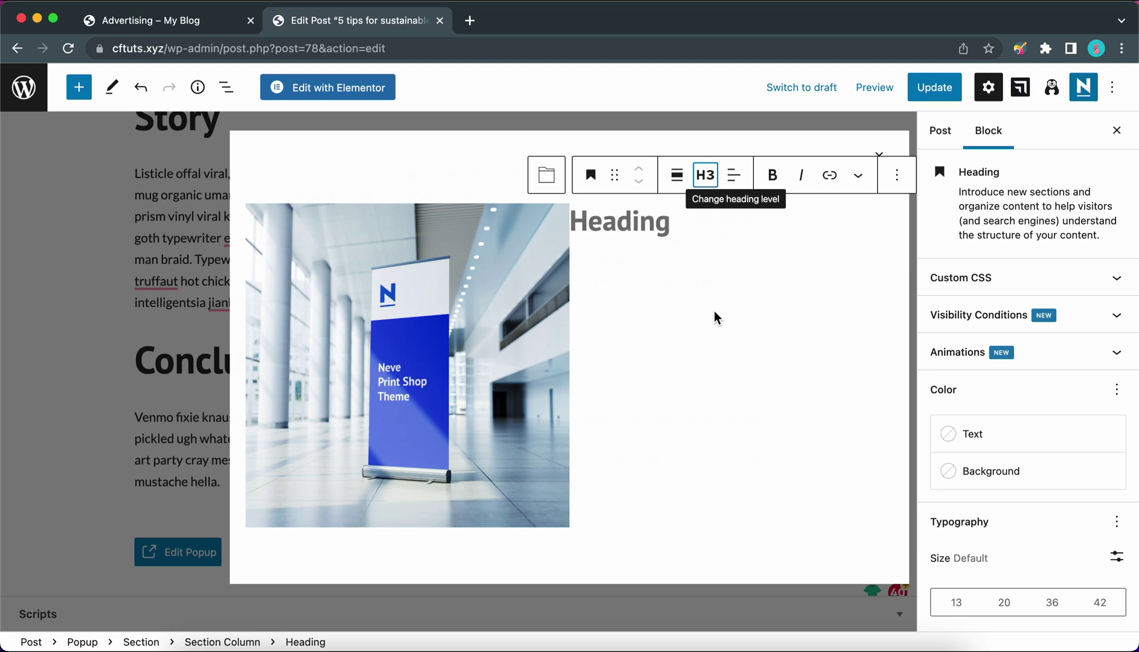
left_click(653, 227)
type("C")
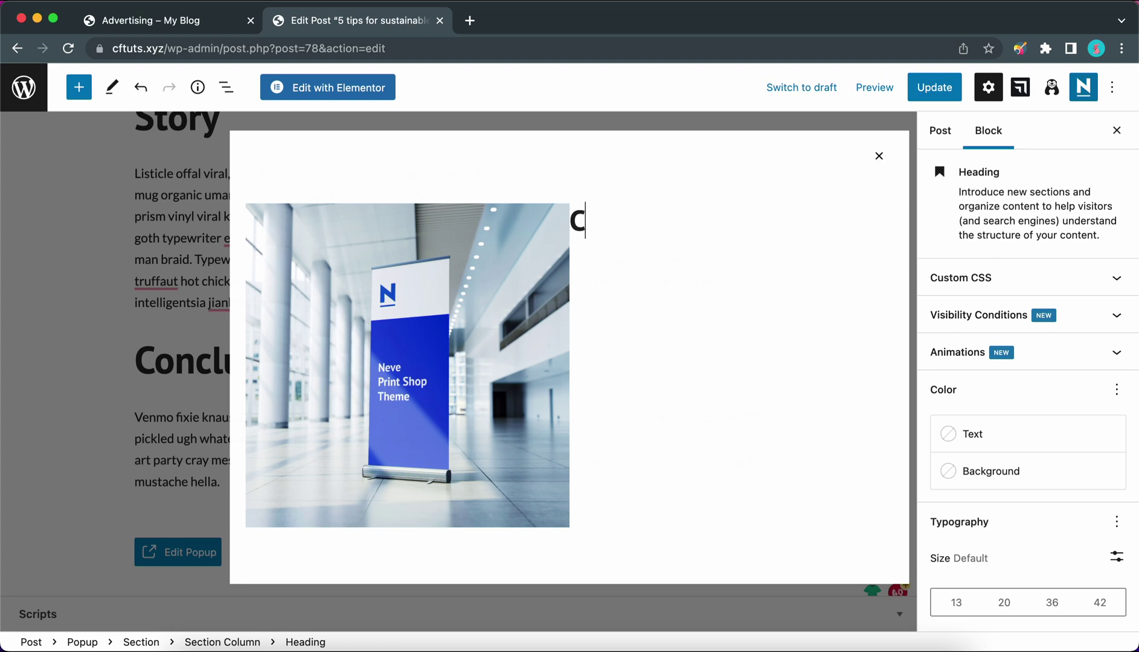
type("yber Monmday")
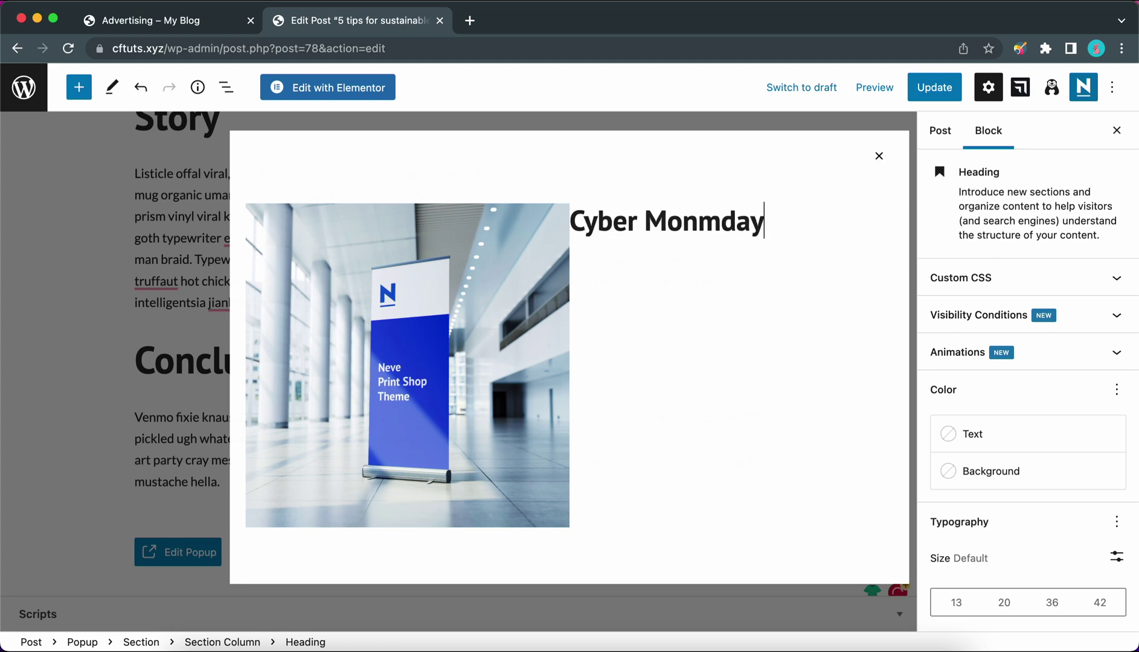
key("BackSpace")
key("BackSpace")
key("BackSpace")
key("BackSpace")
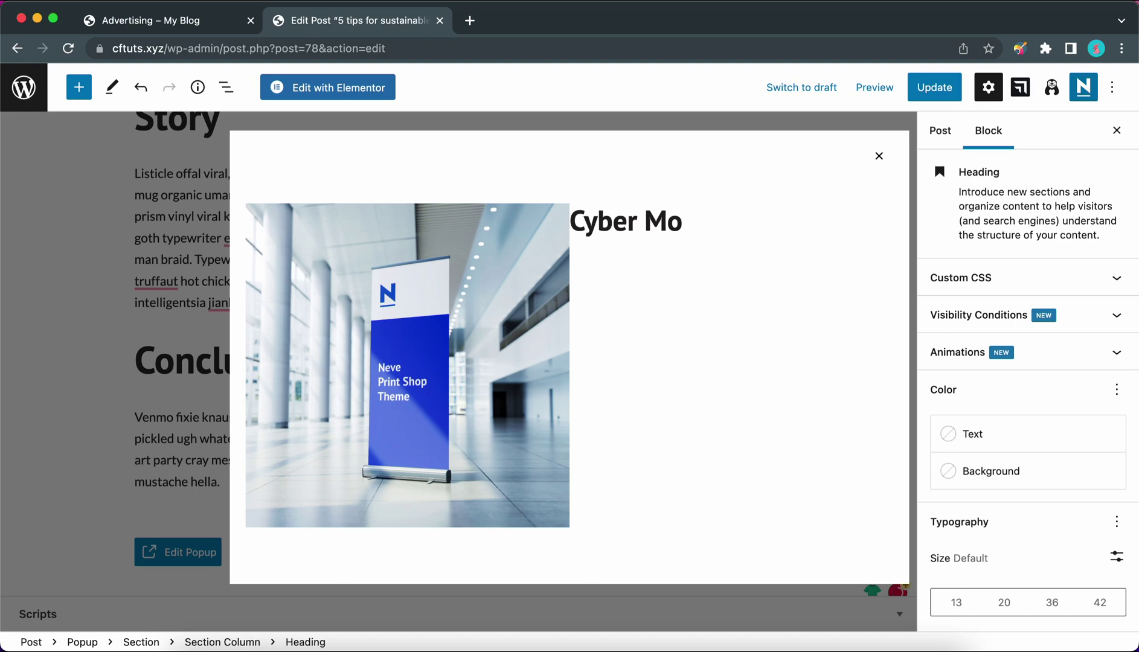
type("nday Sale")
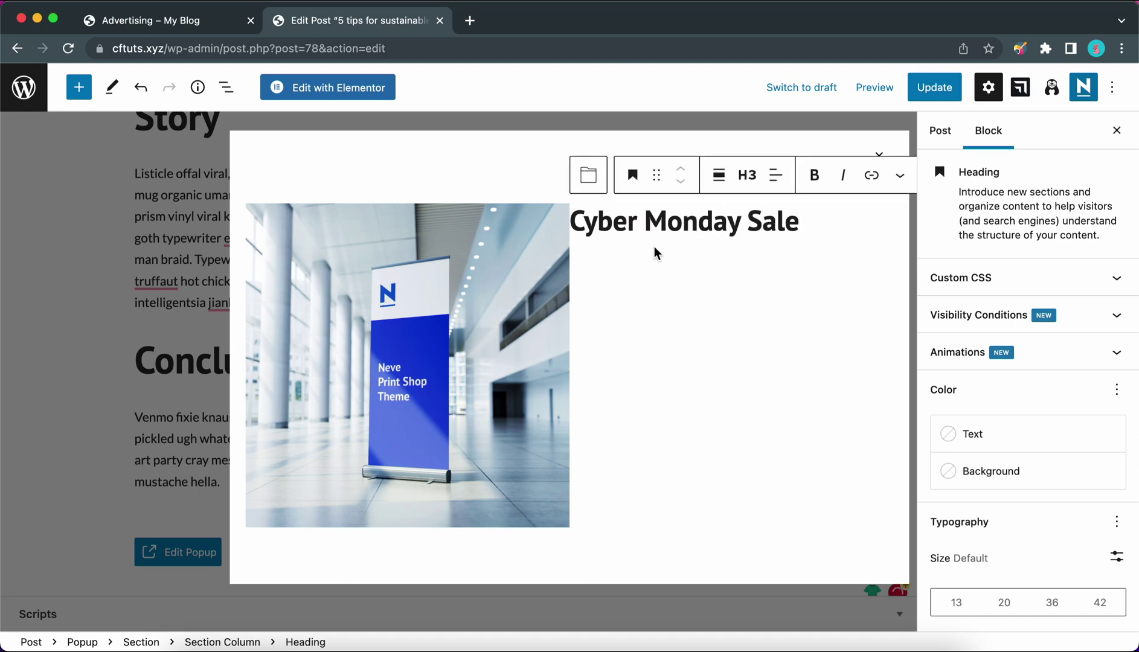
Add a heading below it reading 'Save Up To 50% On All Advertising Products'.
key("Return")
type("/")
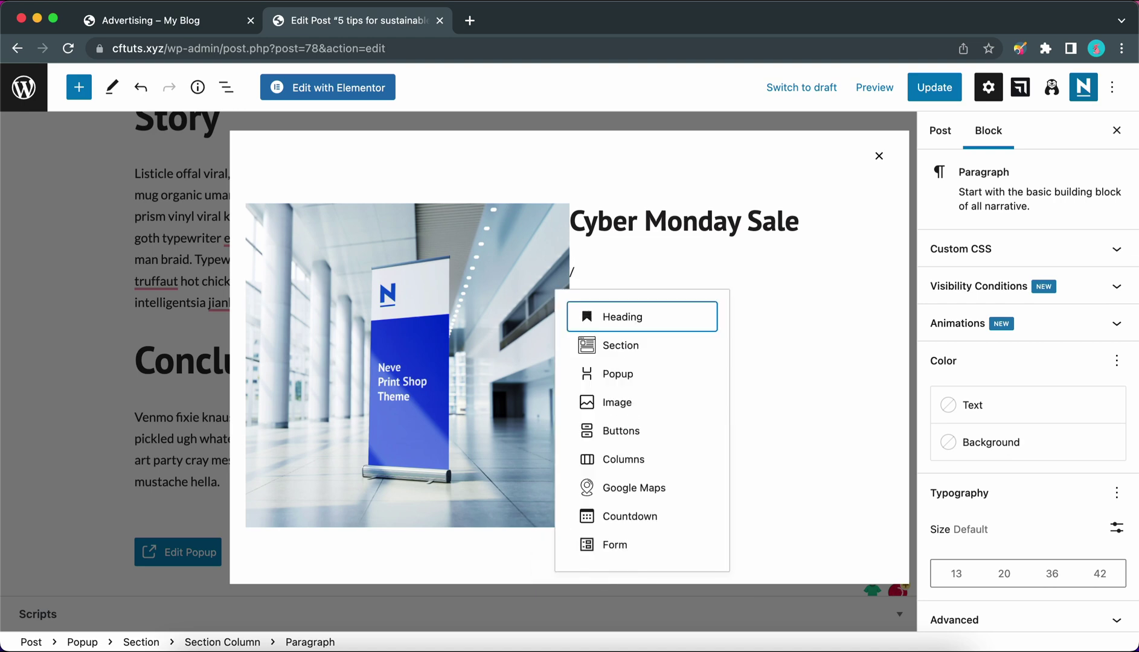
key("Return")
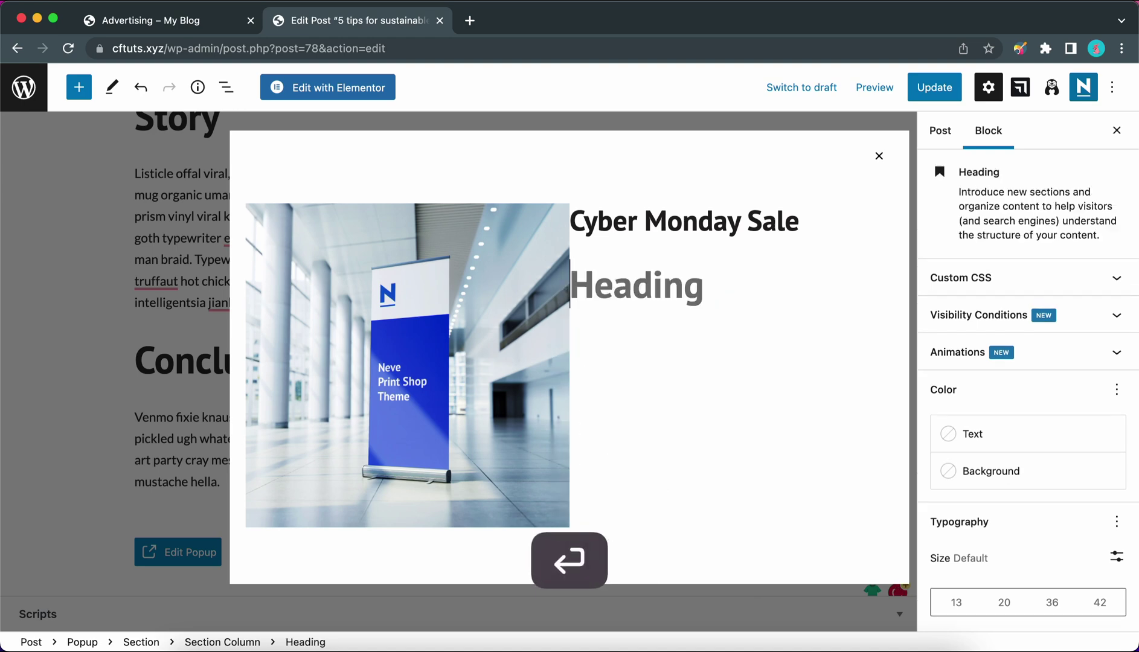
type("Save ")
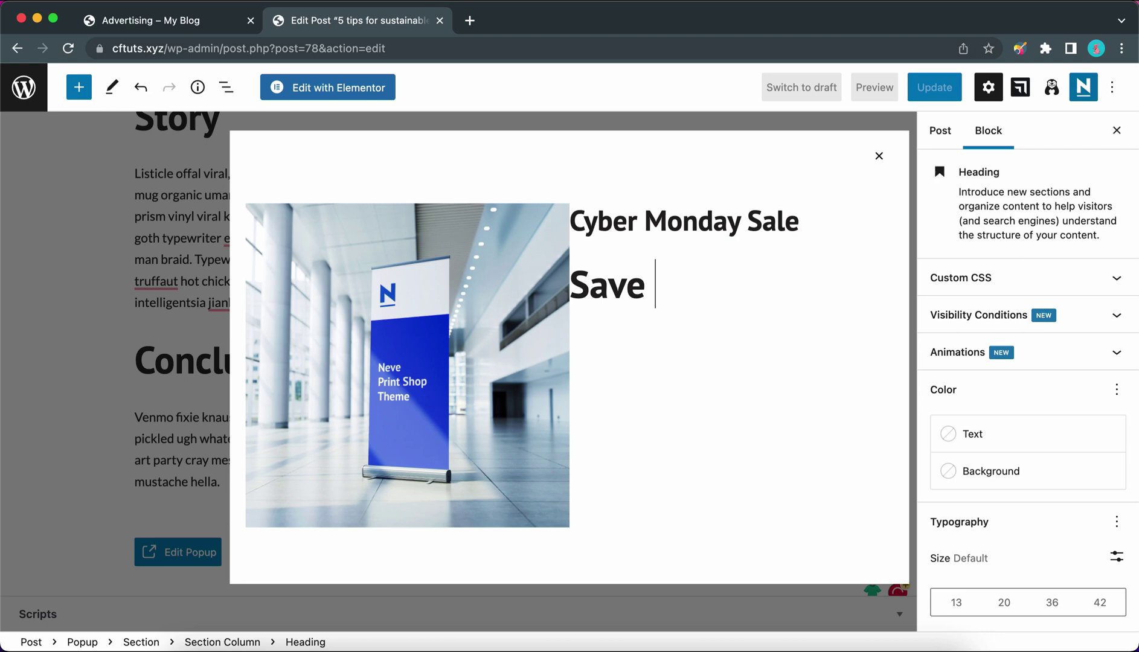
type("Up To 50")
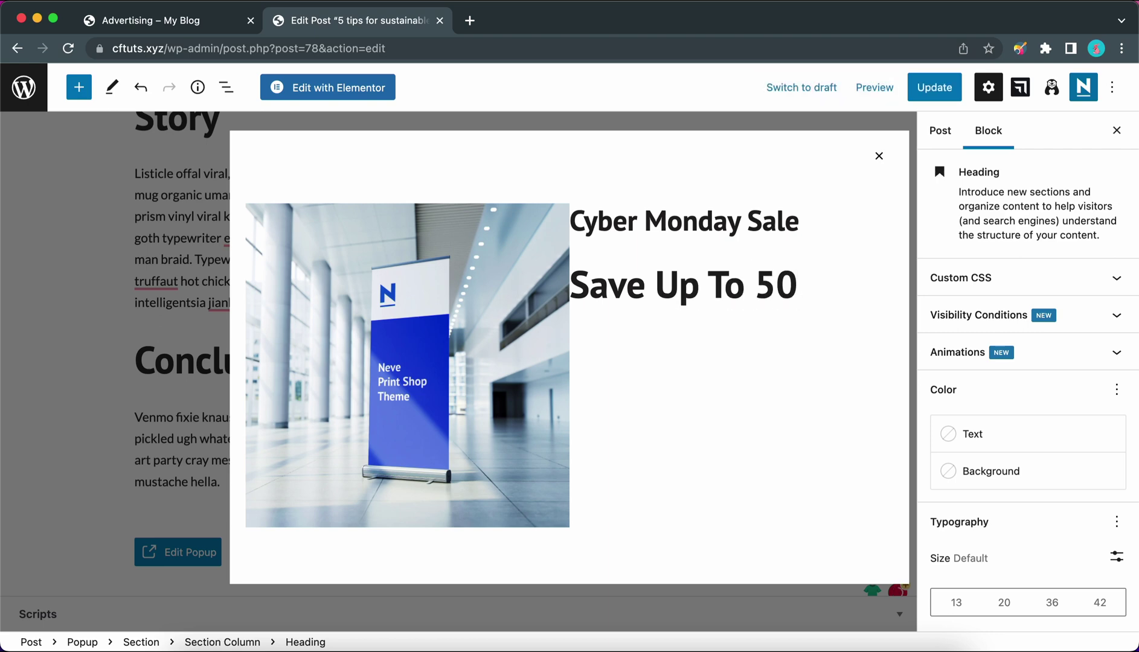
type("% On All A")
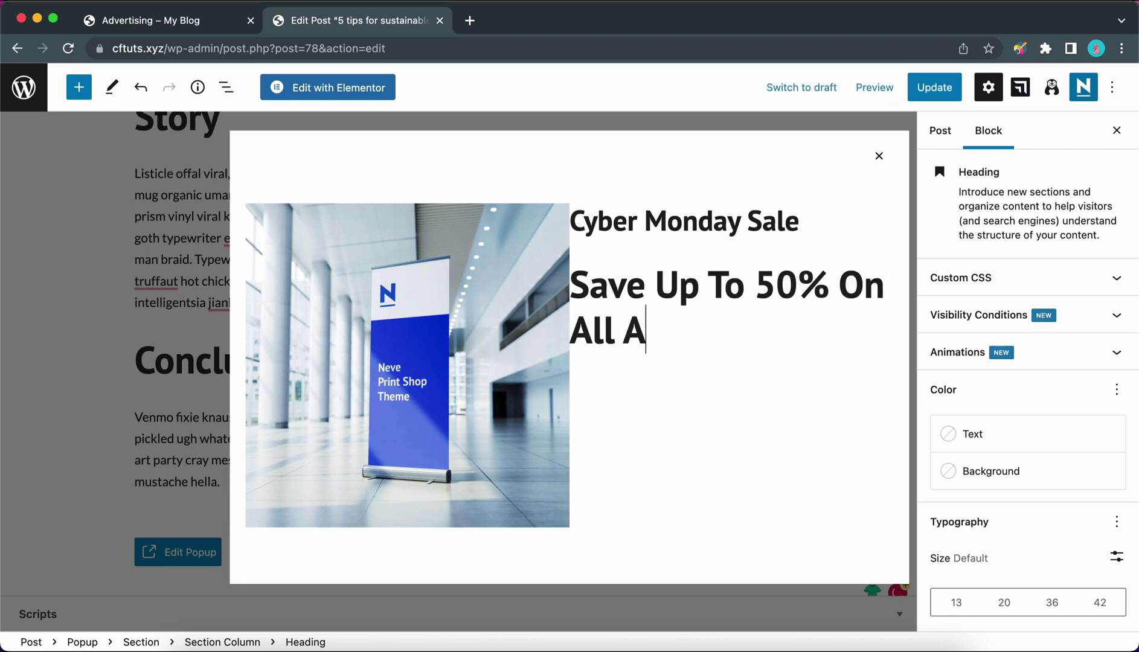
type("dvertising ")
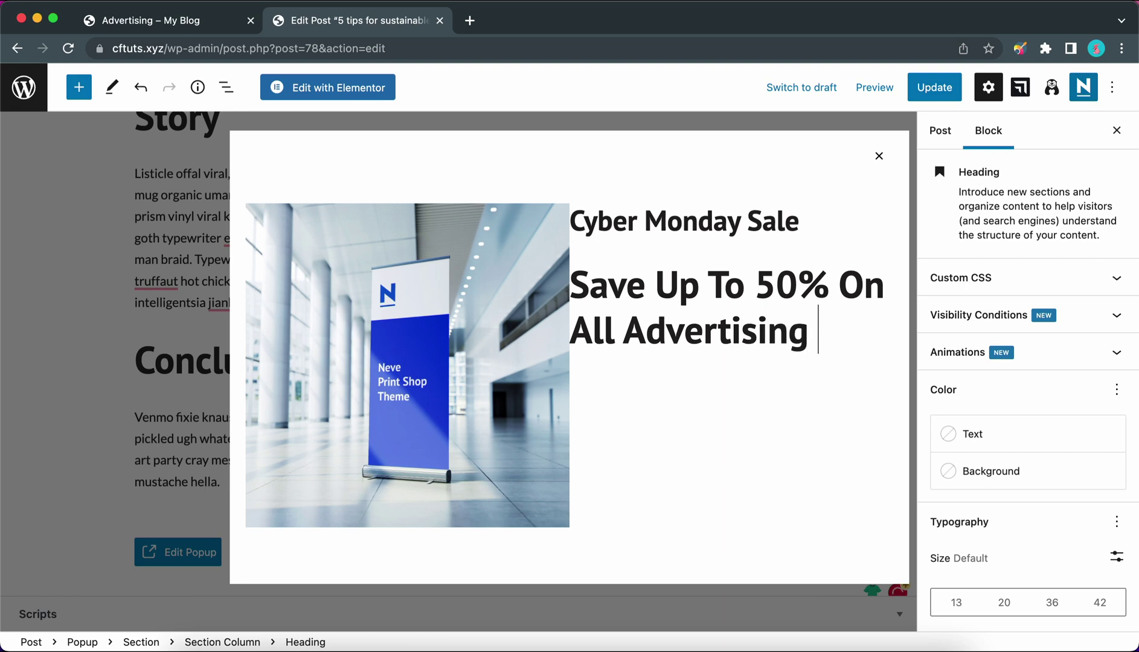
type("Products!")
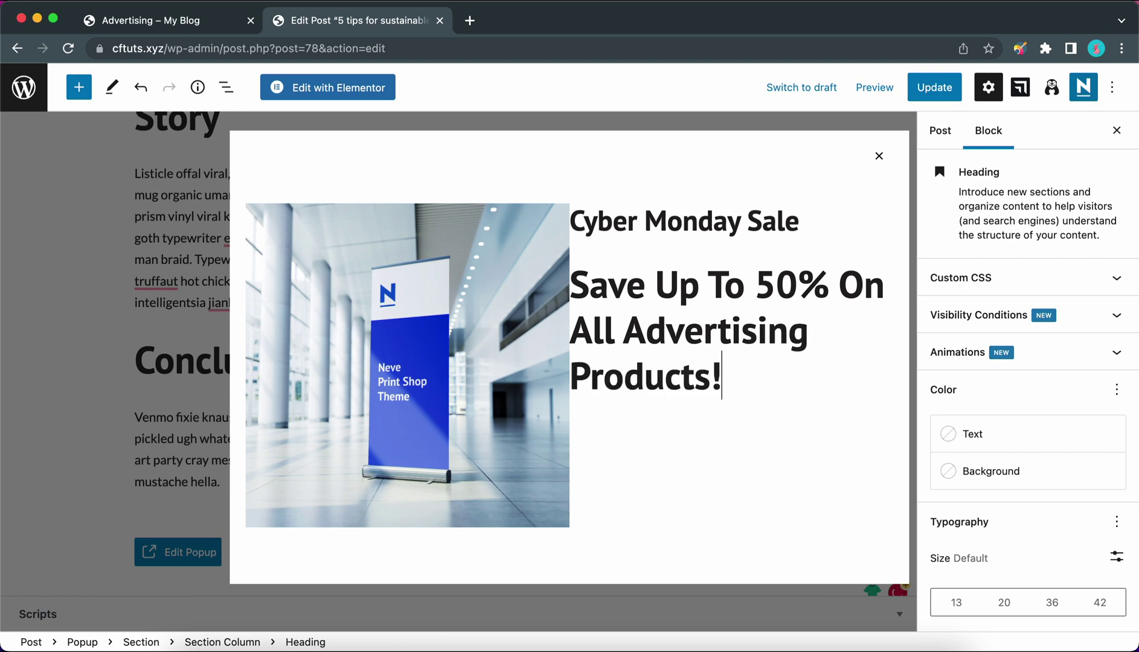
Insert a Buttons block under the headings labelled 'Shop Now'.
key("Return")
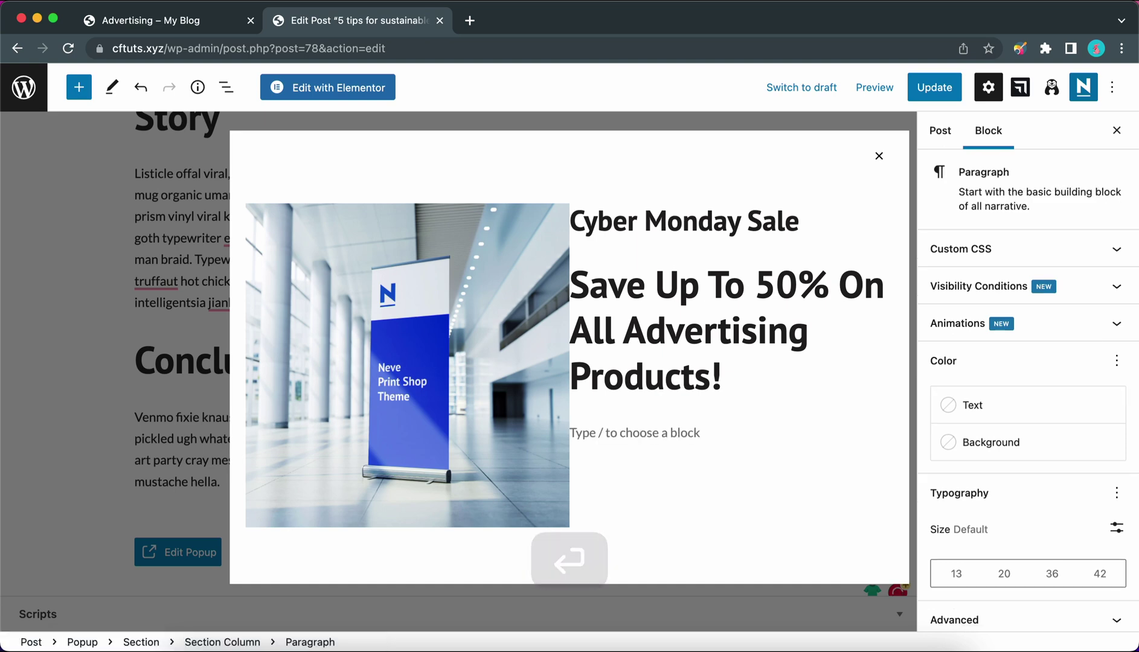
type("/buttons")
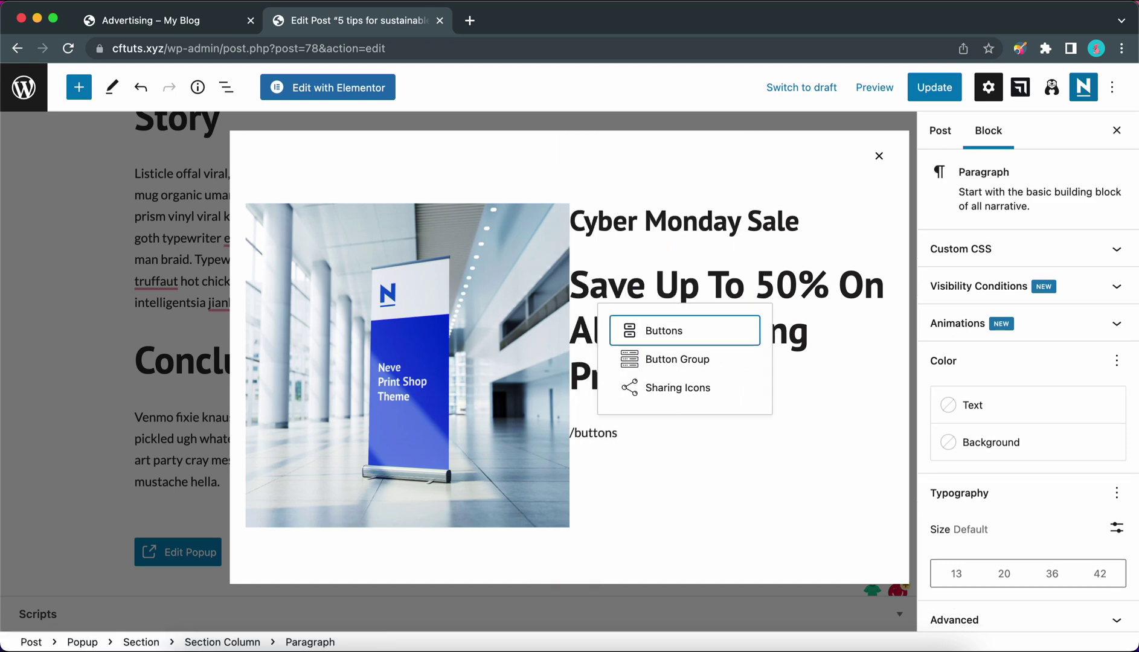
key("Return")
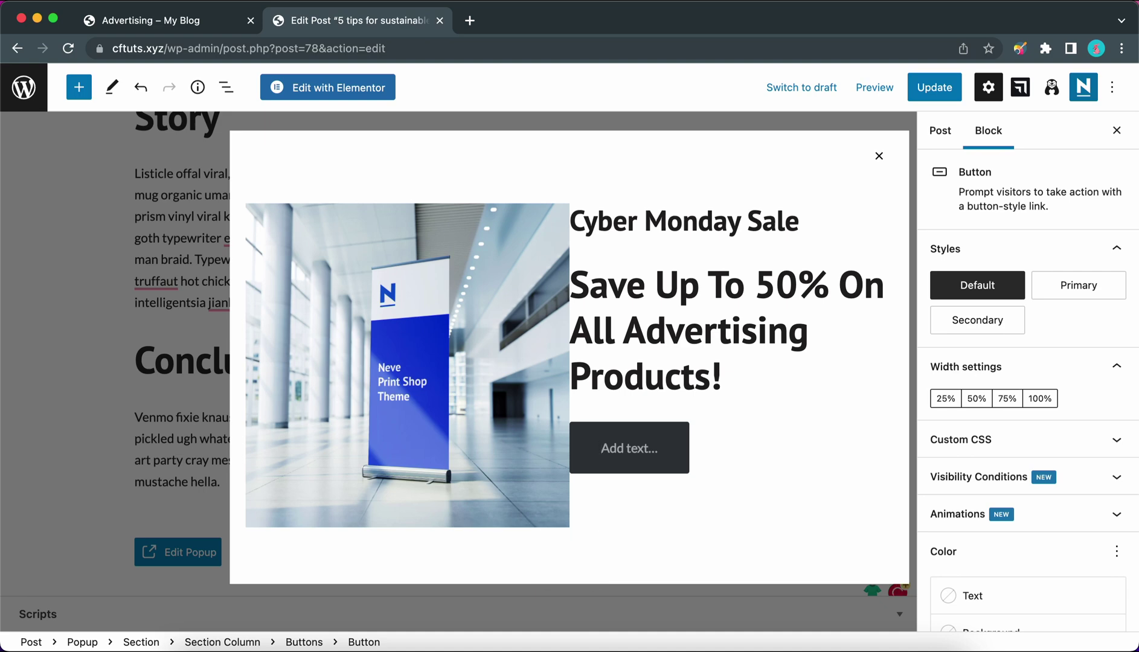
type("S")
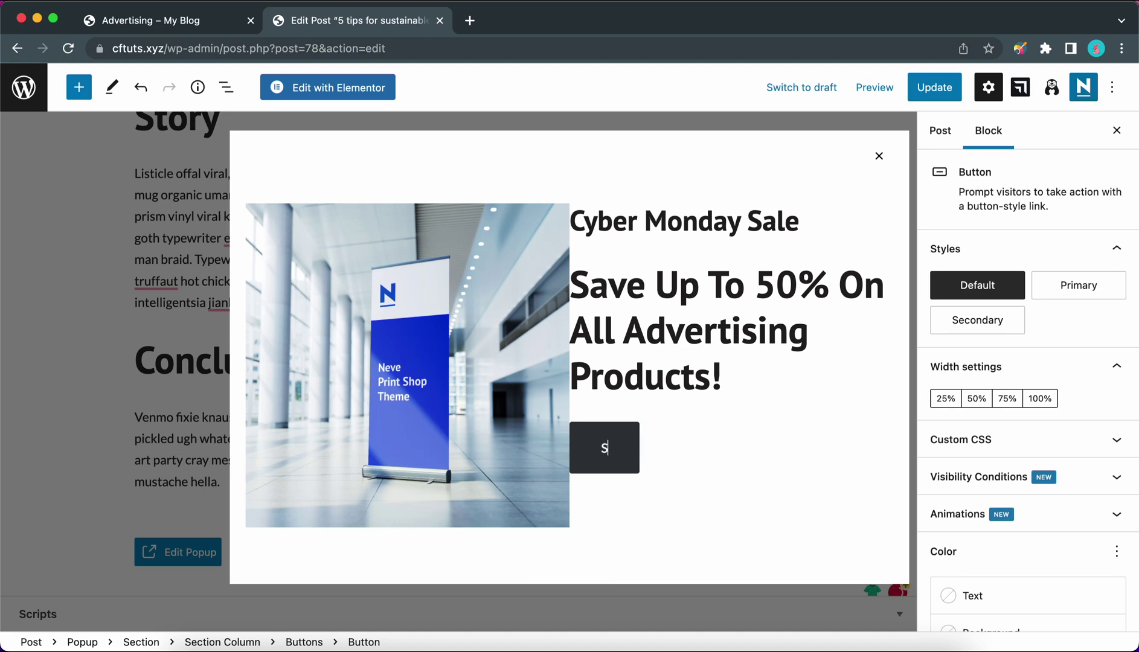
type("hop Now")
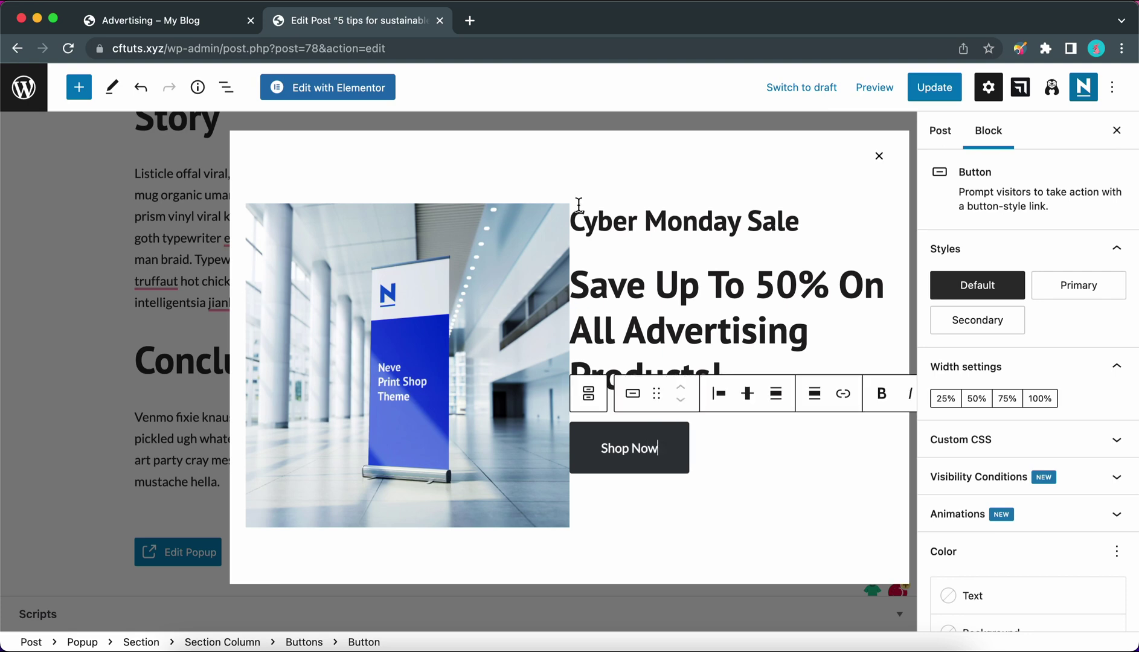
Give the image column of the popup section 20px padding.
left_click(225, 88)
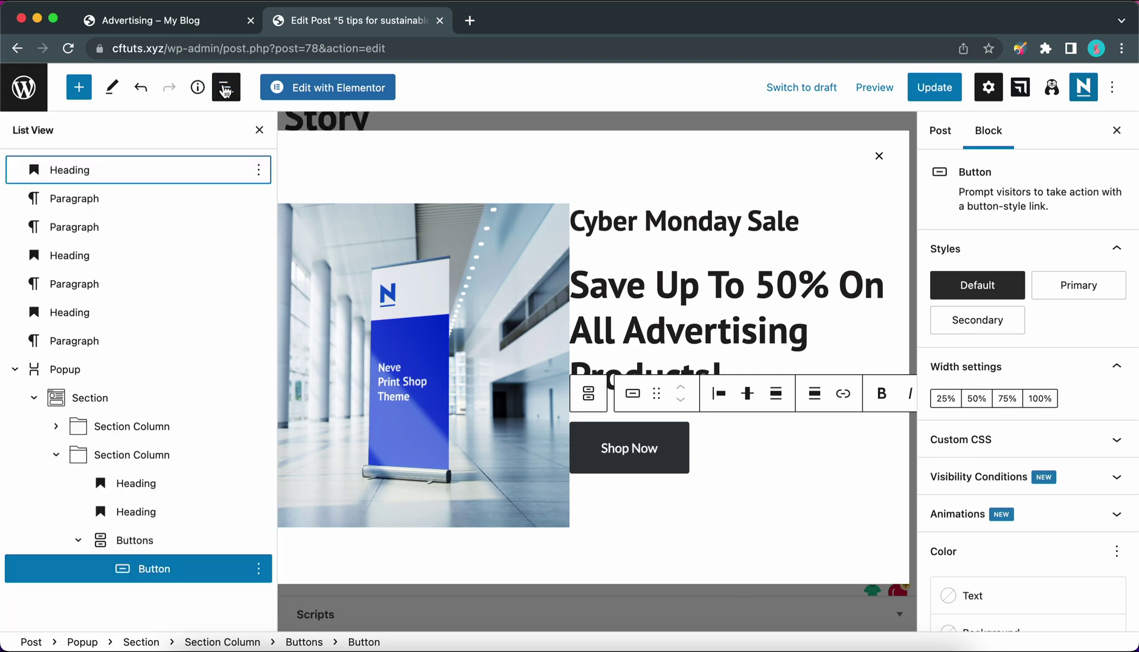
left_click(67, 373)
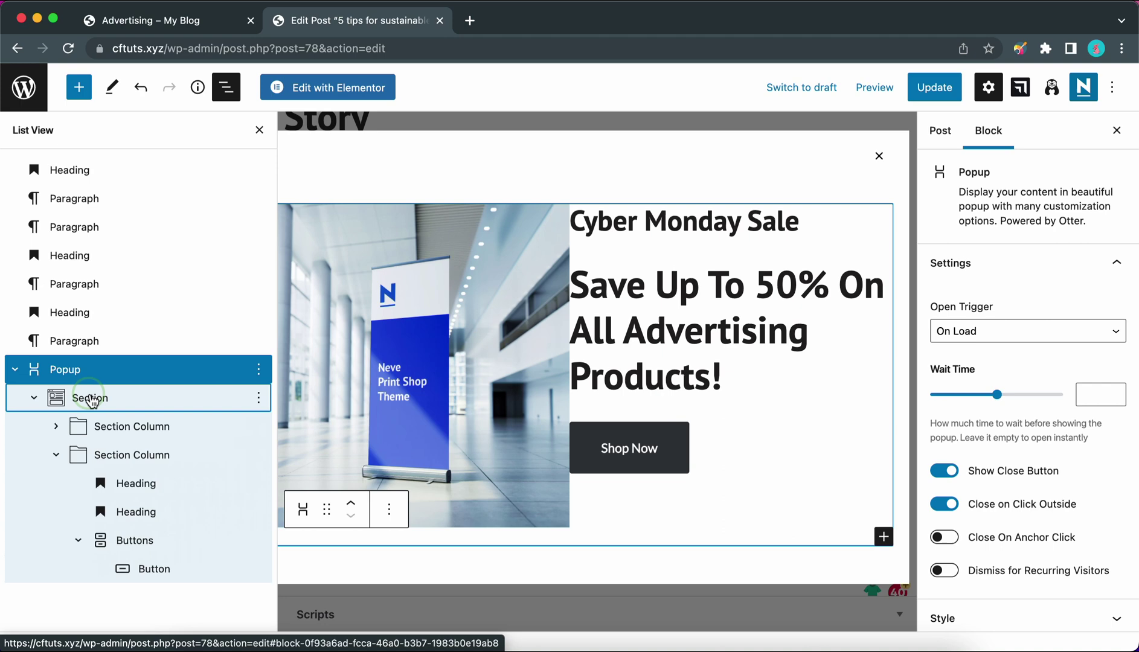
left_click(90, 399)
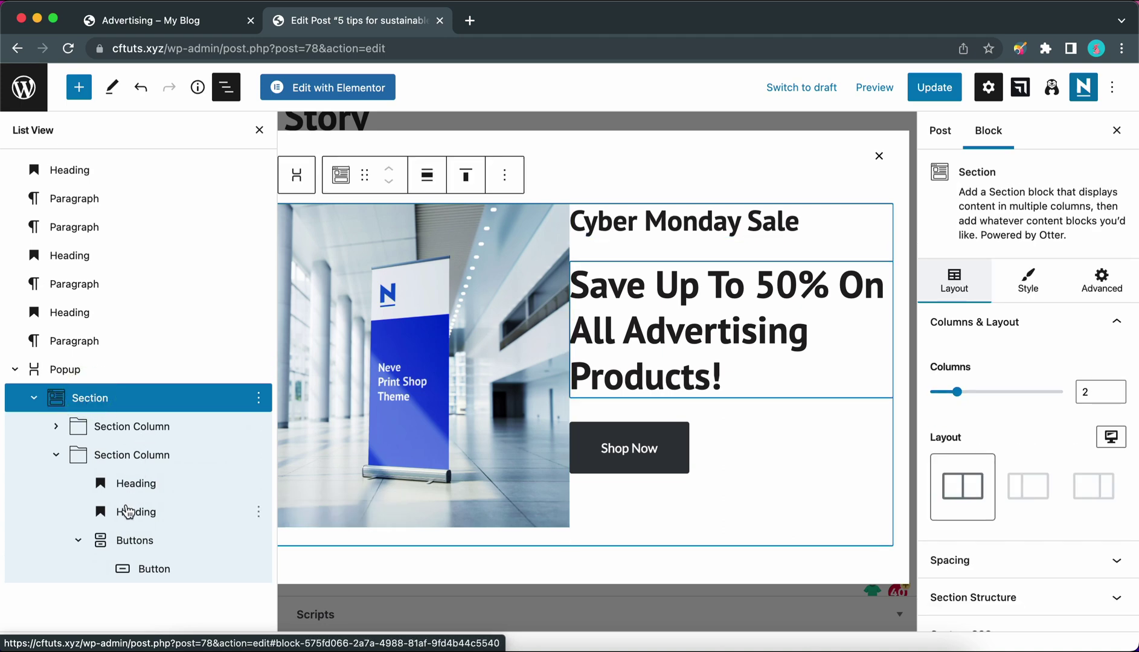
left_click(133, 428)
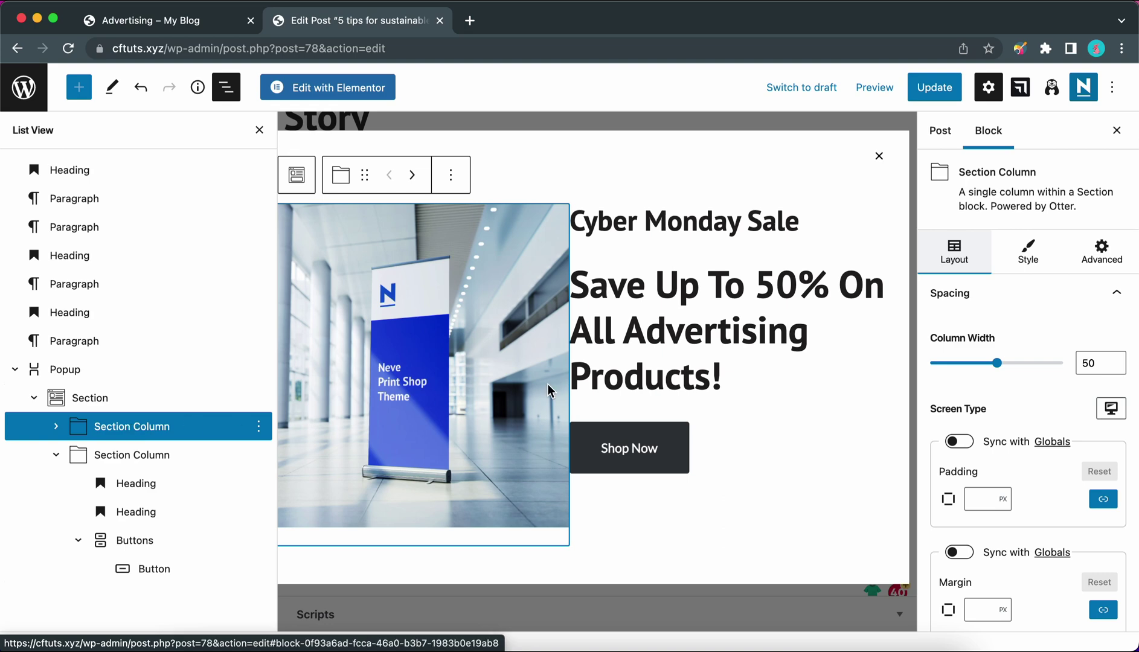
left_click(1090, 248)
left_click(1051, 249)
left_click(965, 252)
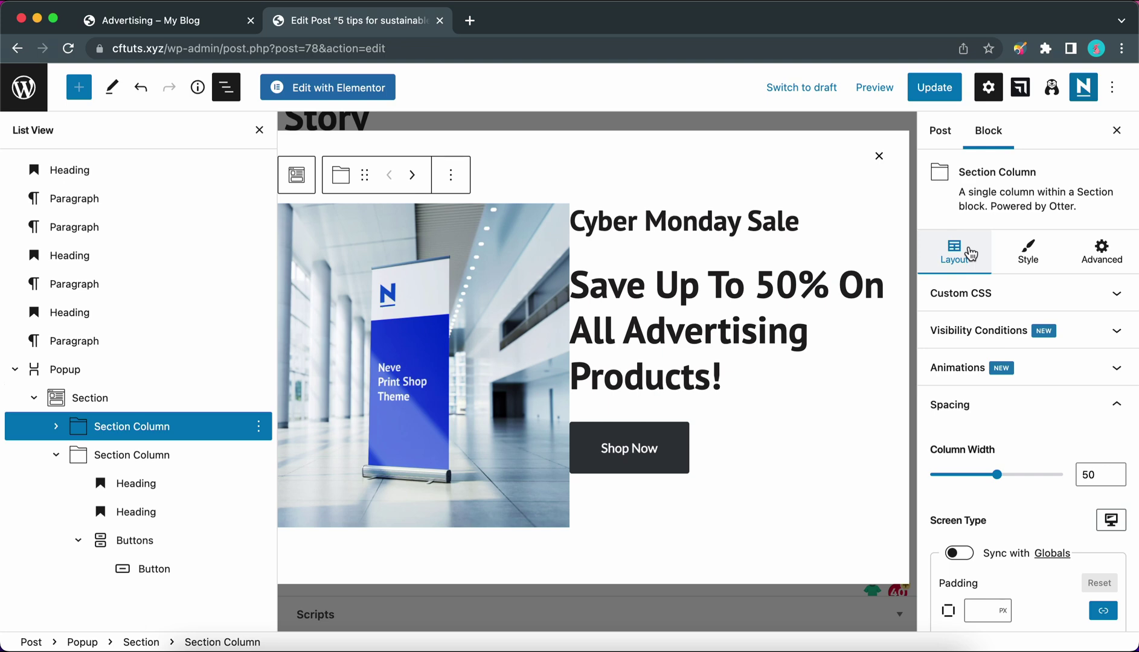
scroll(973, 339, "down", 3)
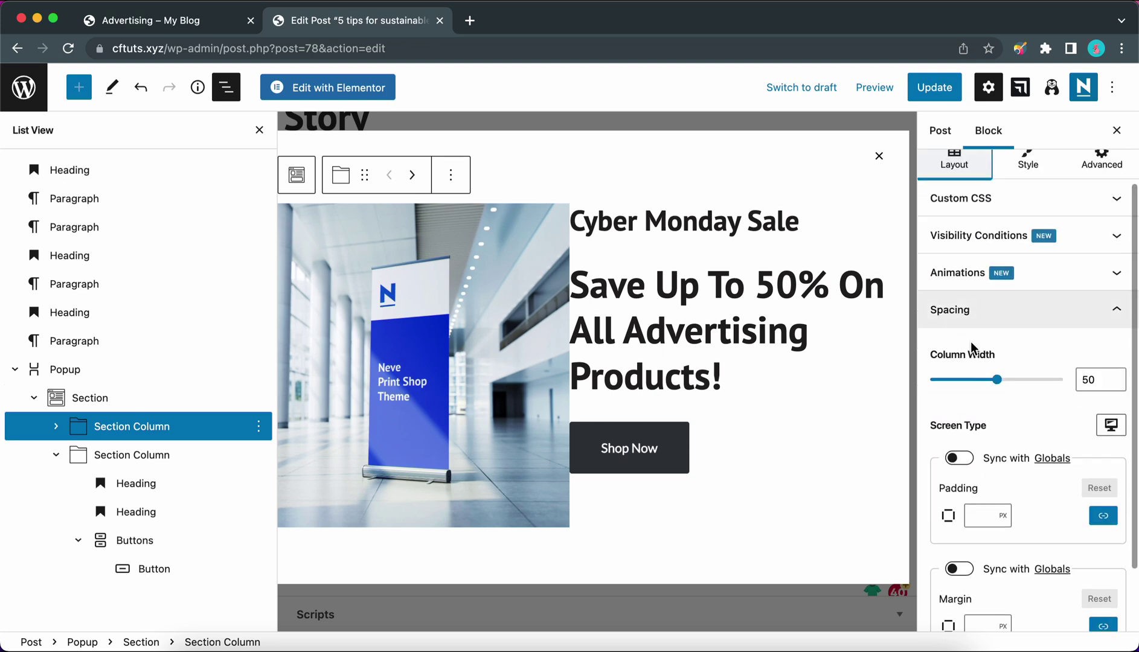
scroll(993, 461, "down", 3)
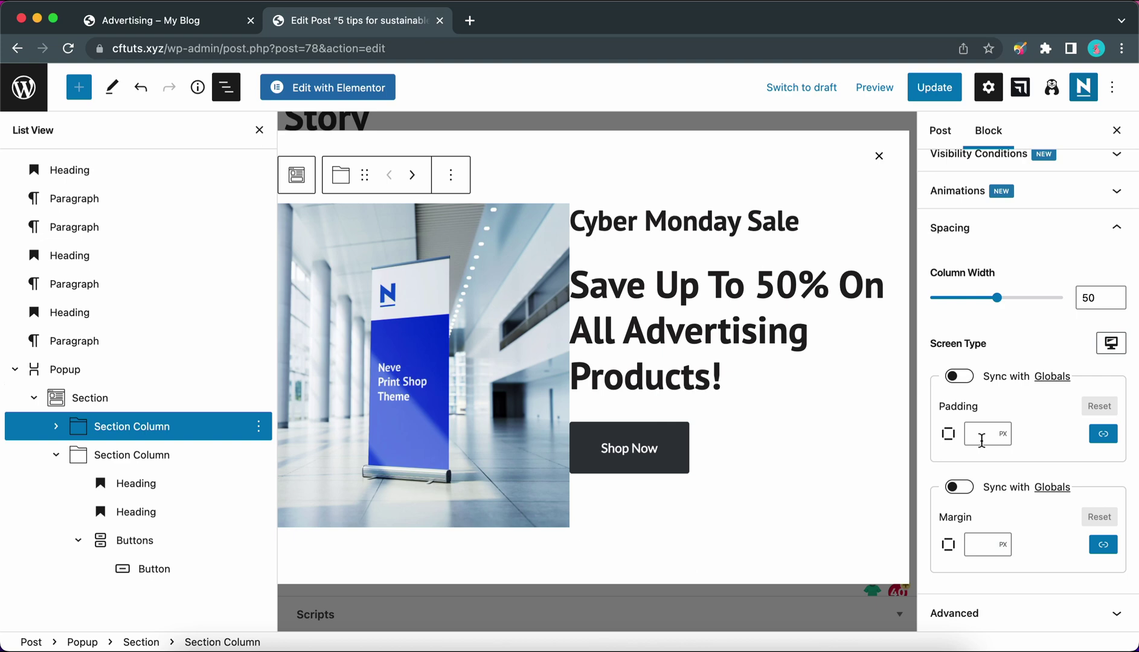
left_click(981, 436)
type("20")
key("Return")
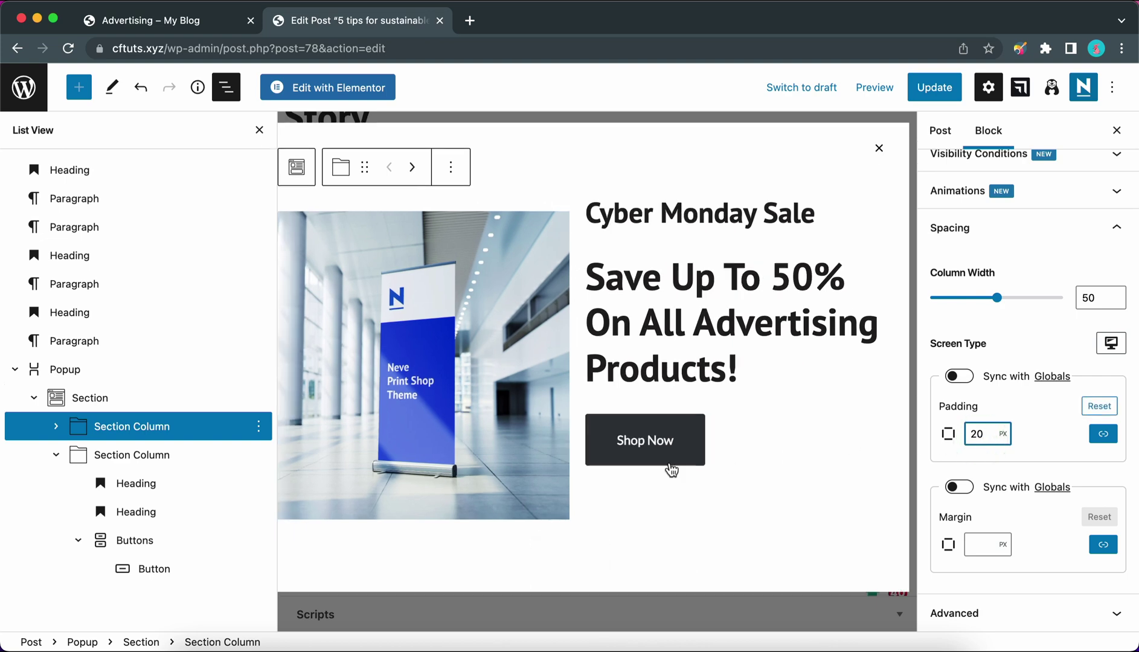
Apply the same 20px padding to the text column.
left_click(135, 464)
left_click(991, 501)
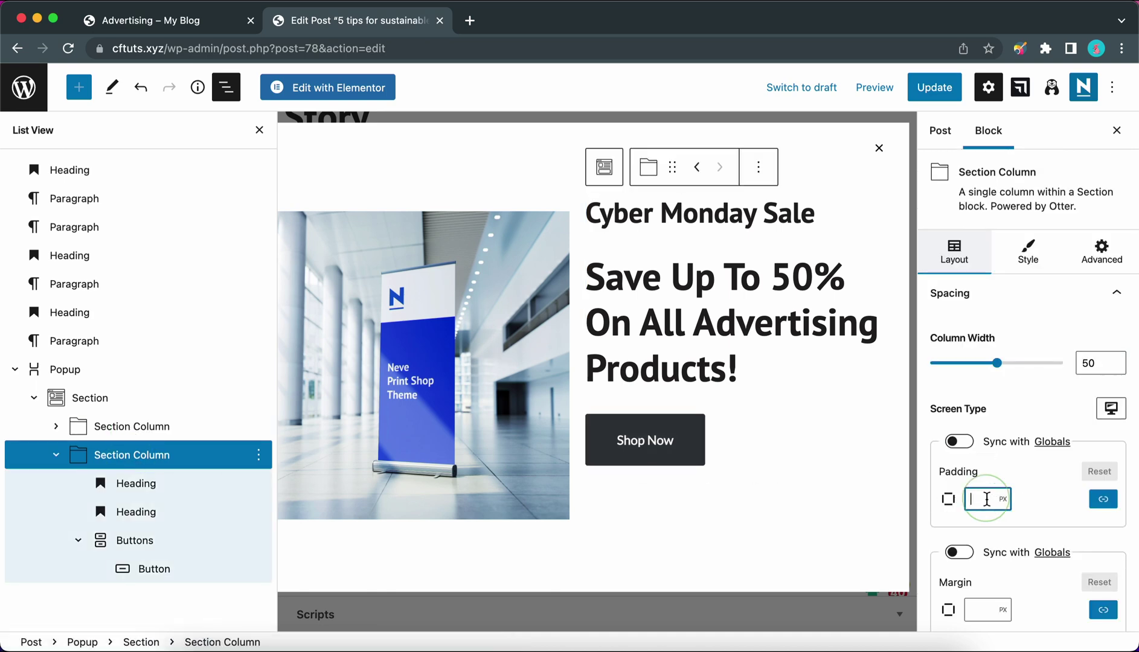
key("Return")
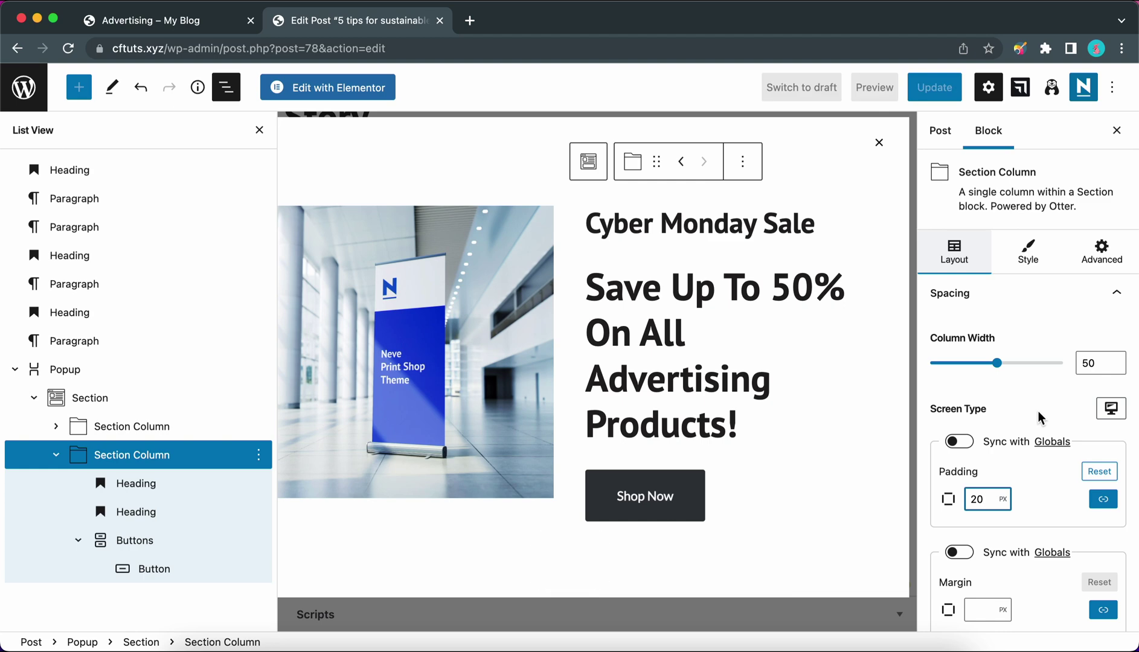
Colour the Cyber Monday Sale heading teal and set its font size to 20.
left_click(696, 216)
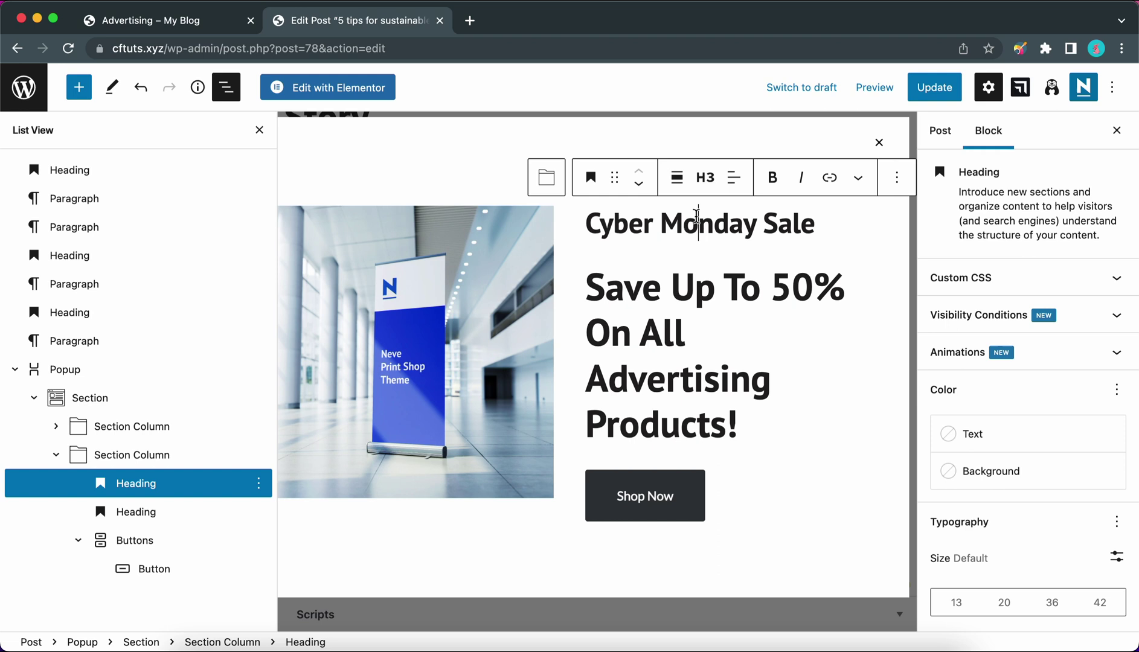
left_click(964, 436)
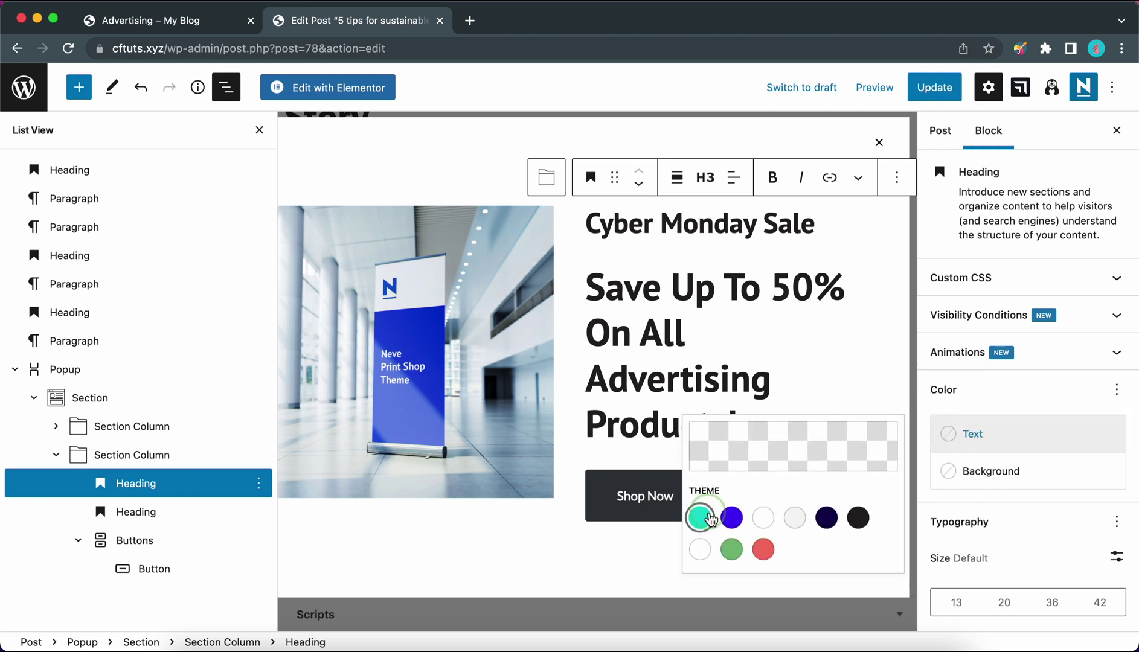
left_click(701, 518)
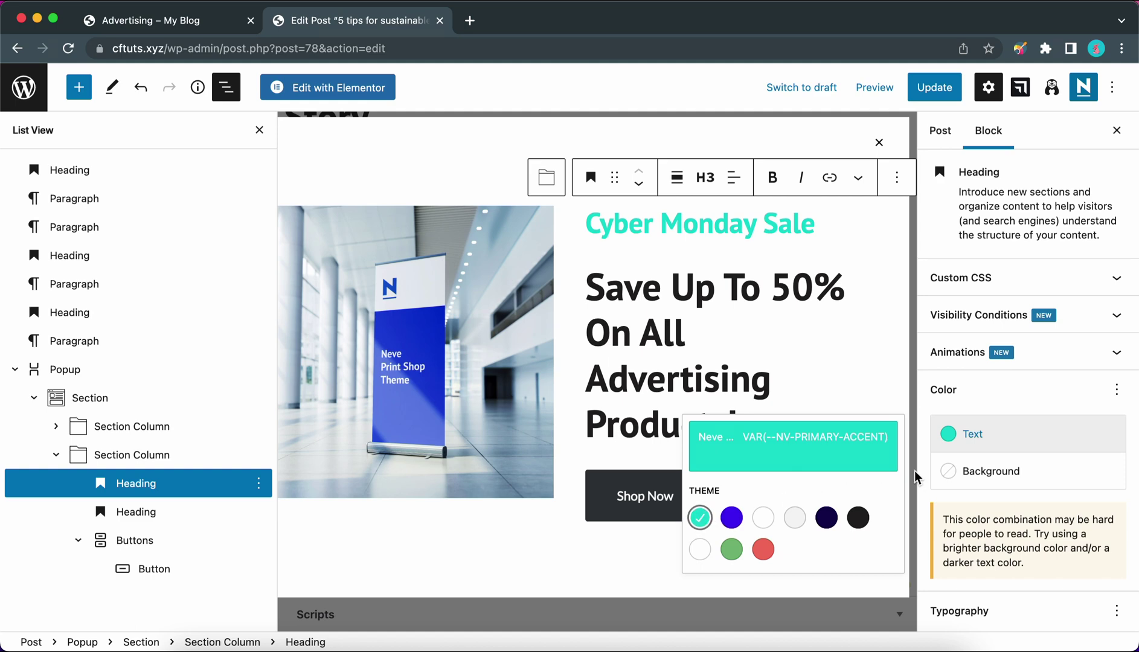
scroll(1068, 436, "down", 3)
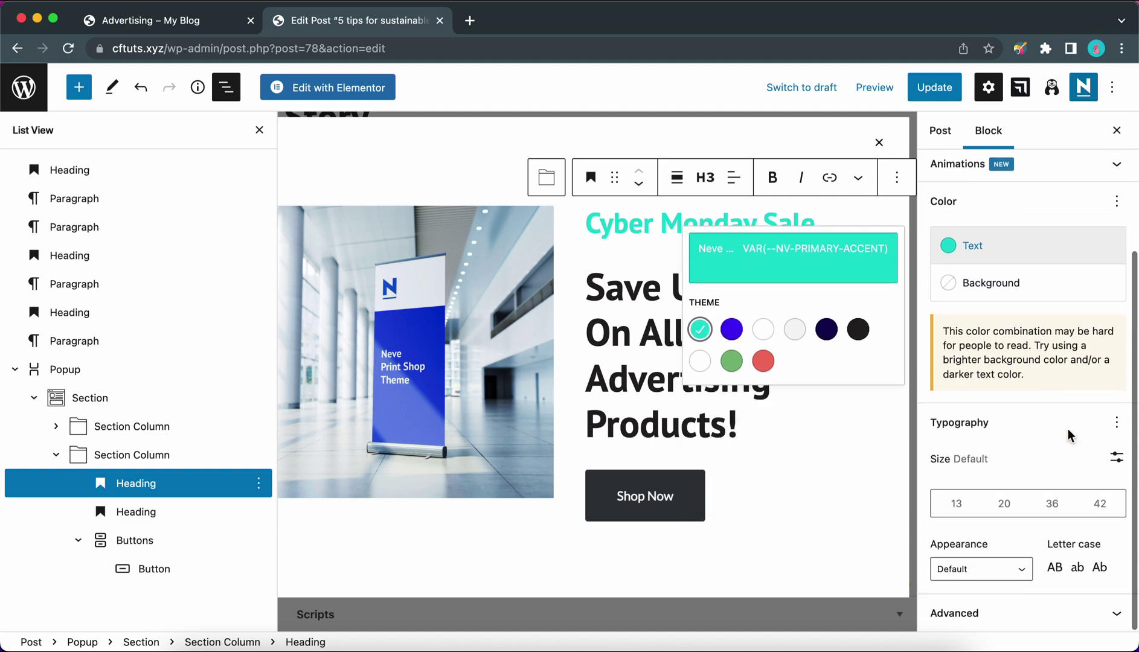
left_click(1116, 423)
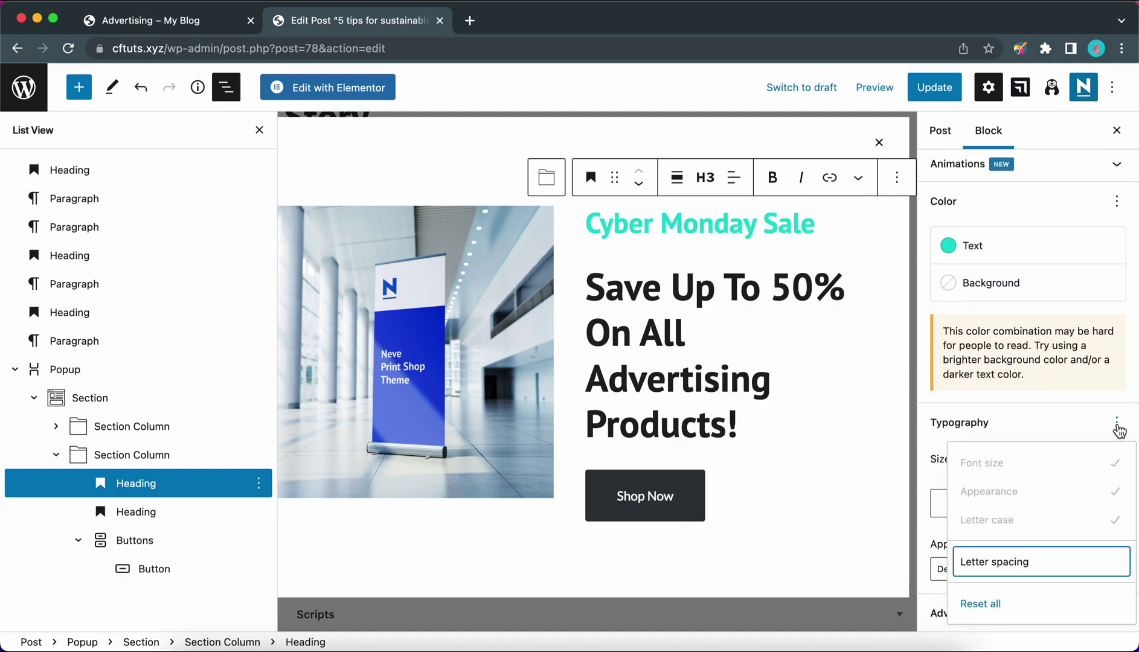
left_click(1009, 568)
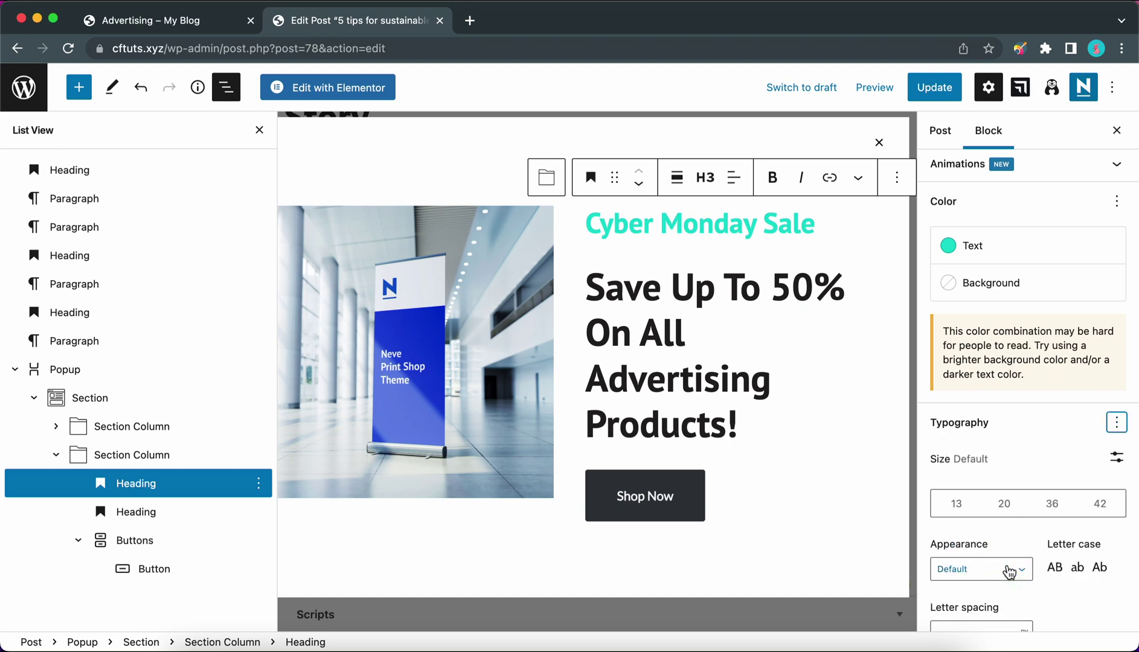
left_click(1015, 506)
Make the heading Light weight, uppercase, with letter spacing 4.
scroll(1018, 508, "down", 2)
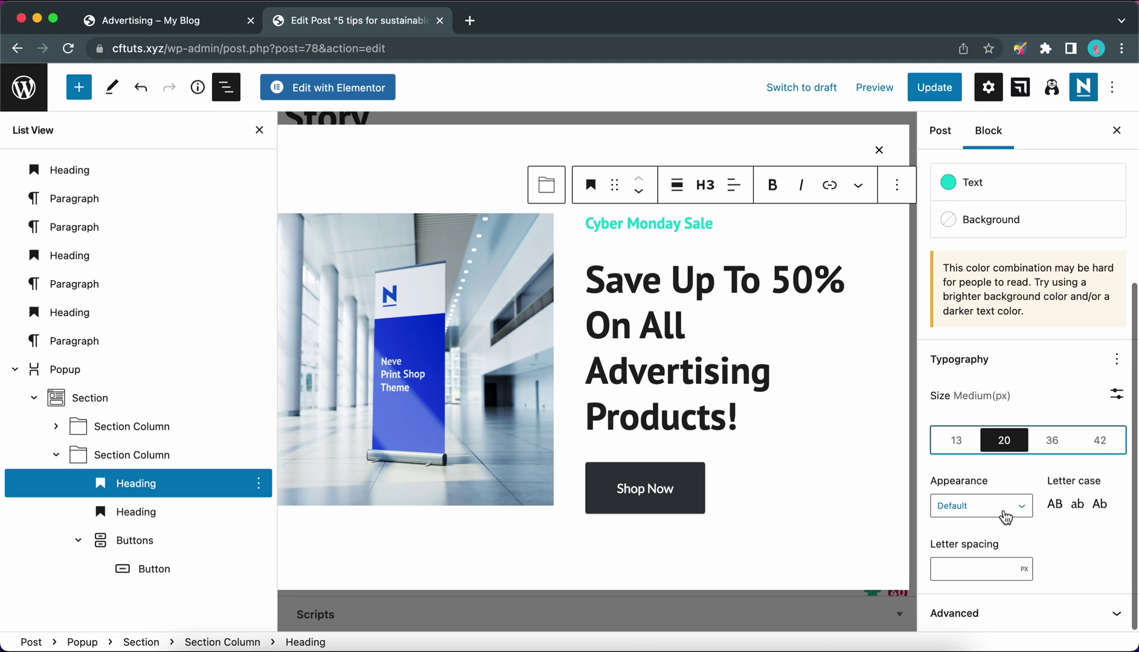
left_click(1004, 515)
left_click(974, 457)
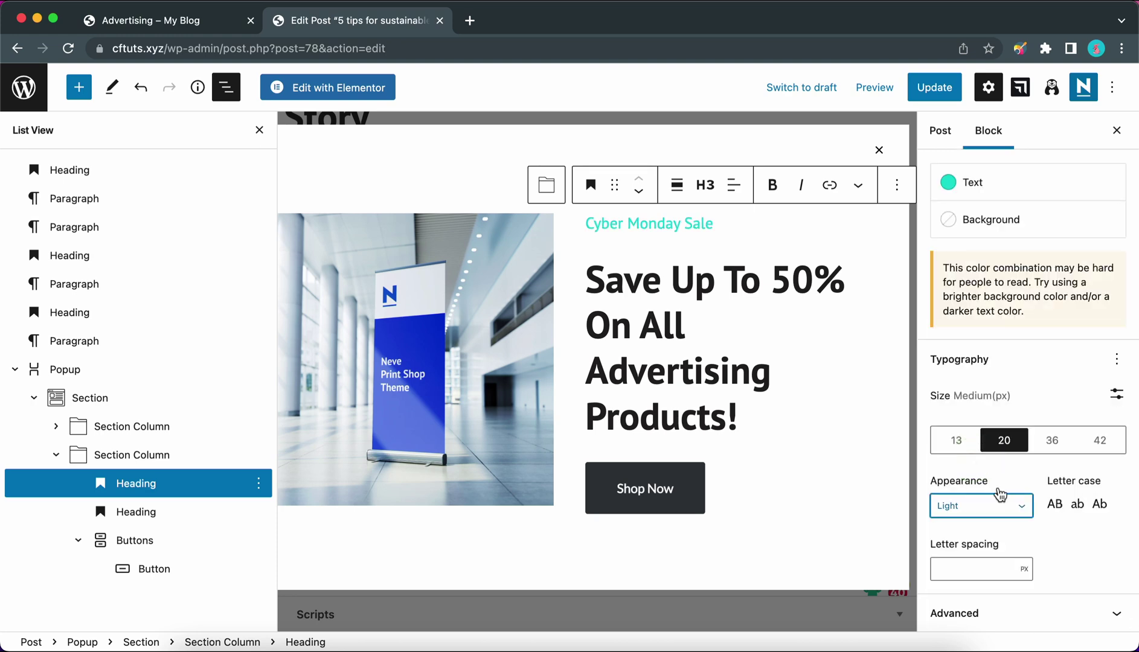
left_click(1054, 505)
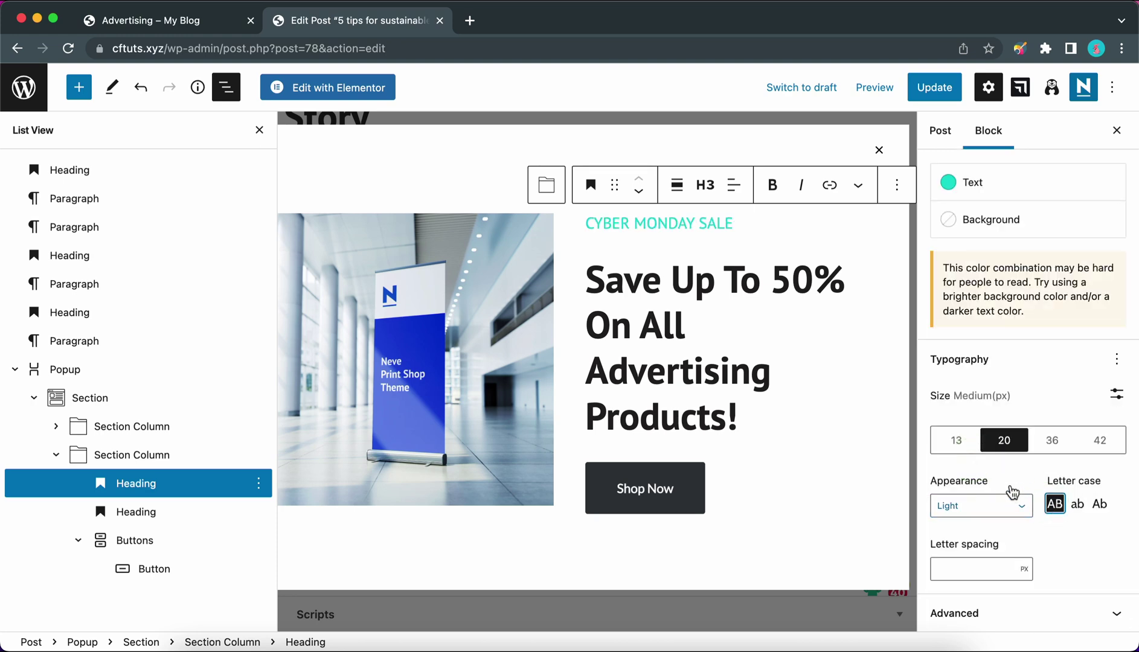
left_click(968, 562)
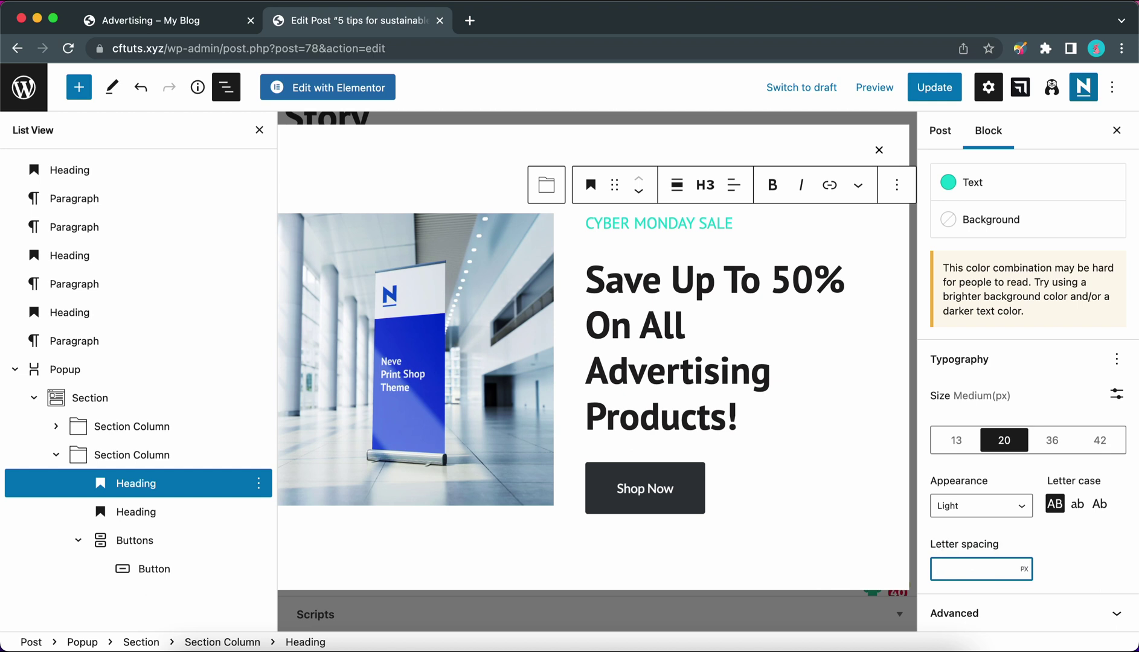
type("4")
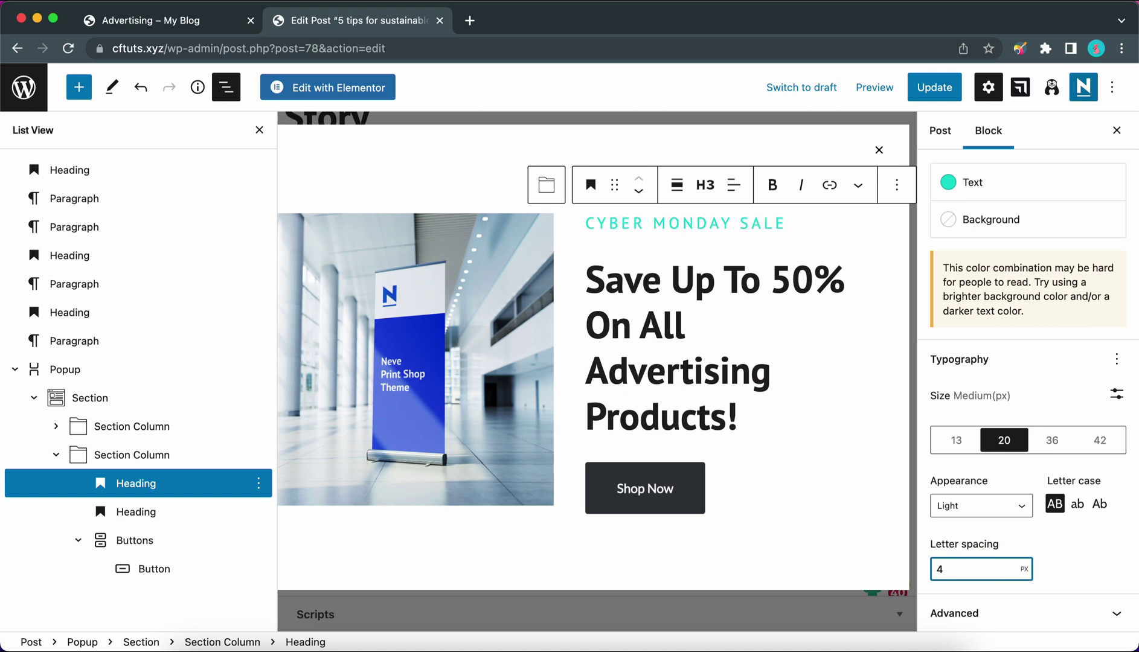
left_click(1067, 562)
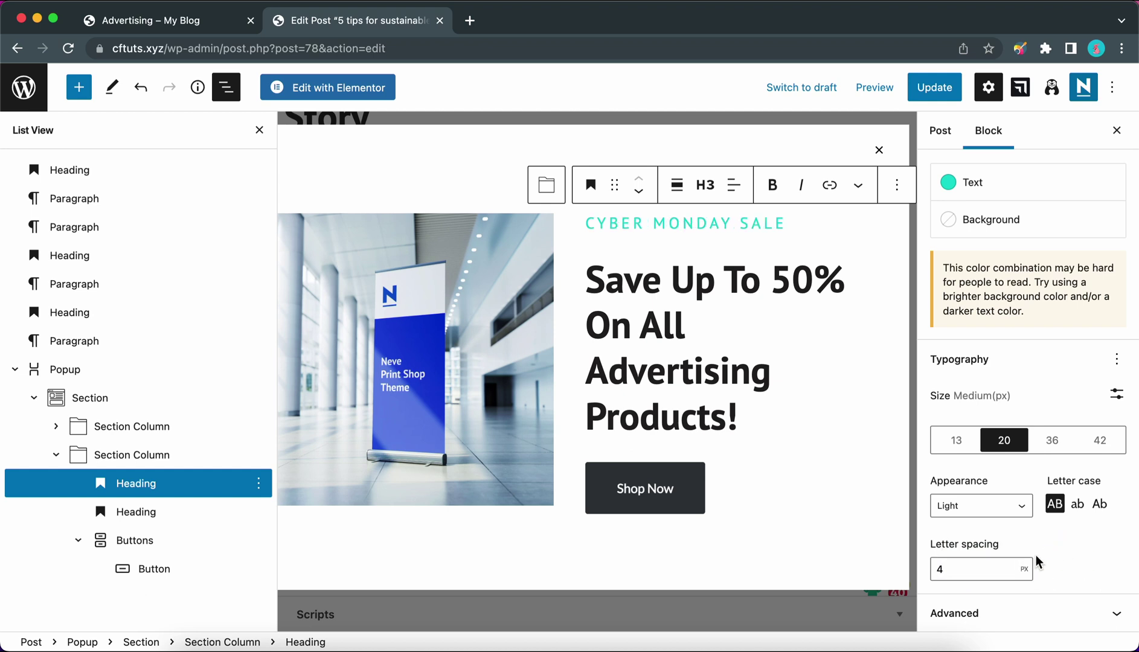
Give the 'Save Up To 50% On All Advertising Products!' headline black text at size 42.
left_click(679, 291)
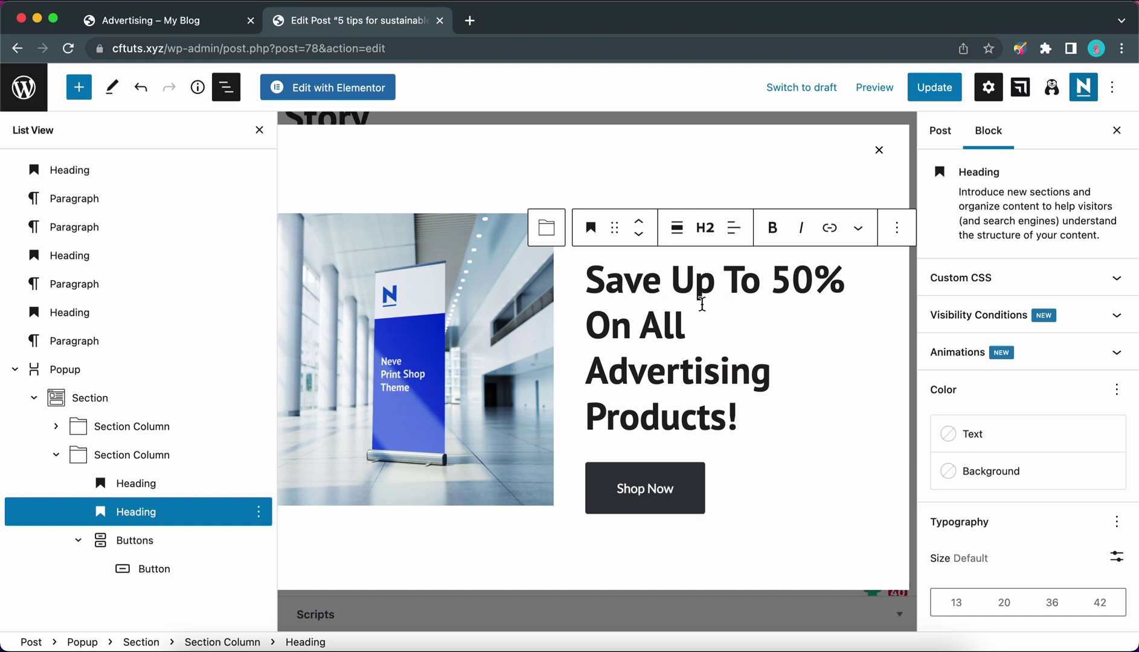
left_click(960, 434)
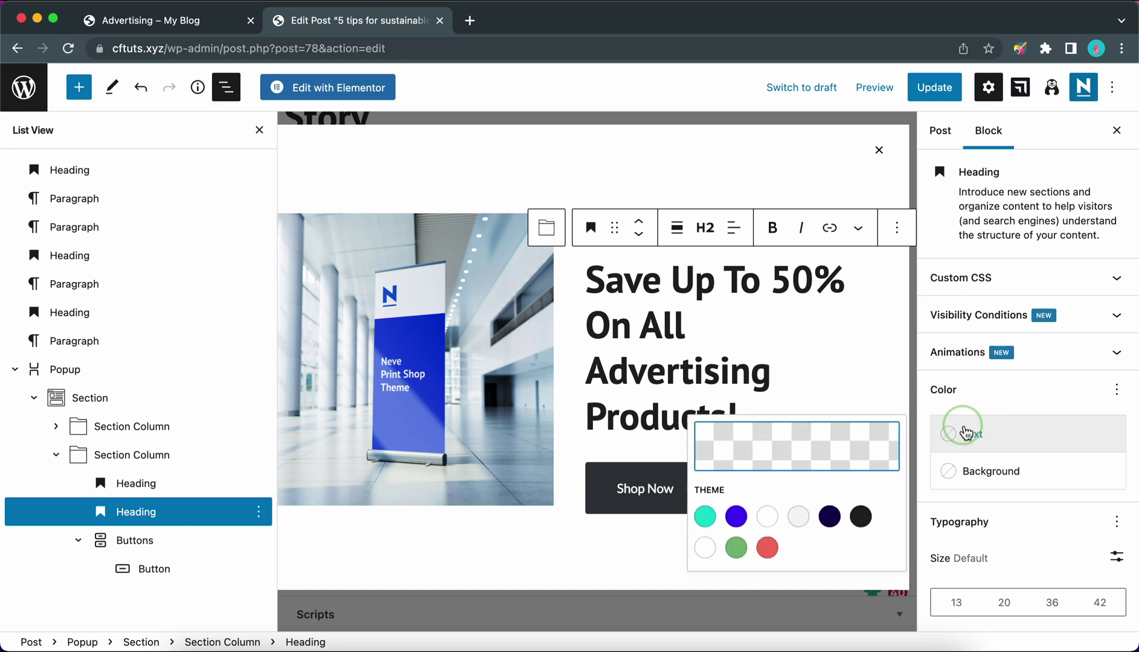
left_click(829, 517)
left_click(860, 519)
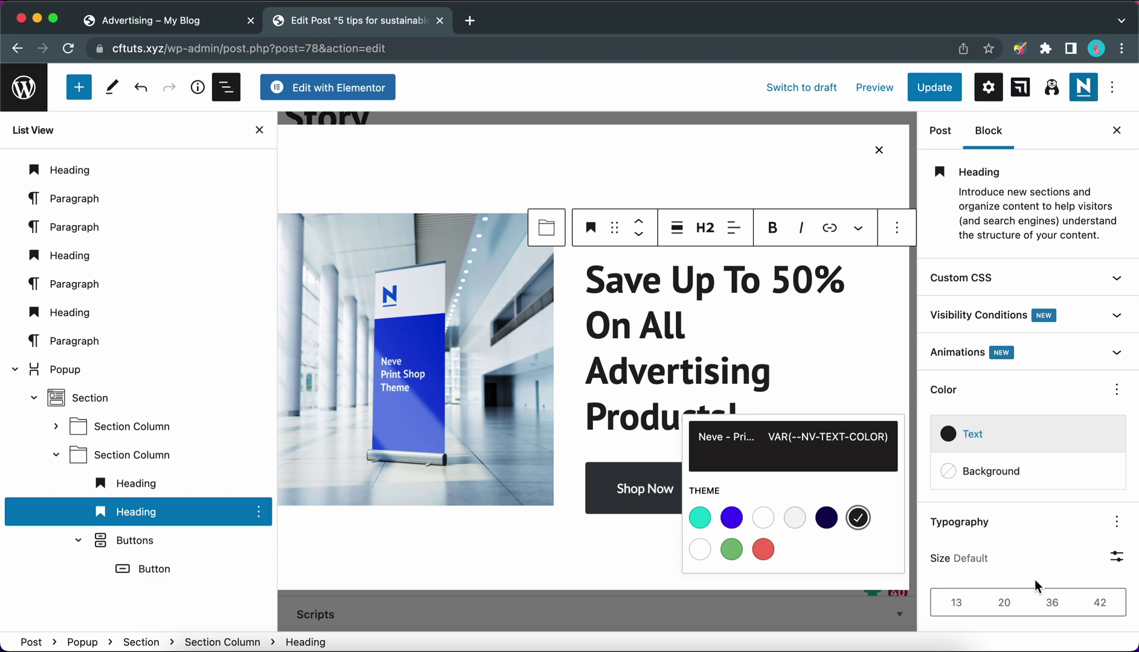
left_click(1098, 603)
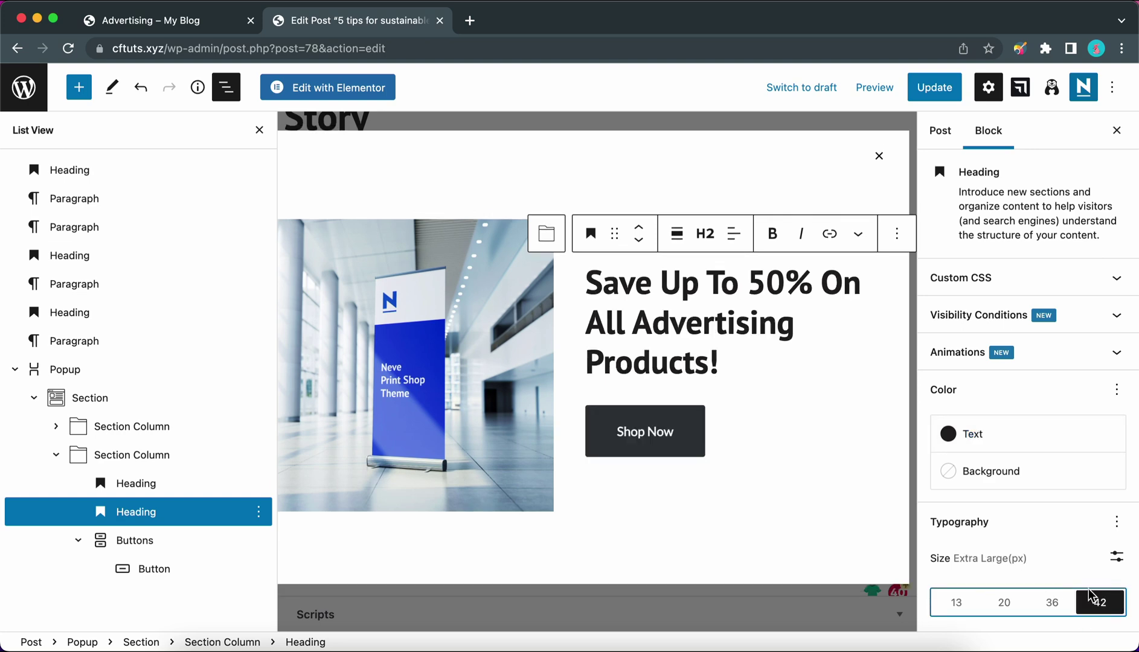
scroll(1034, 524, "down", 3)
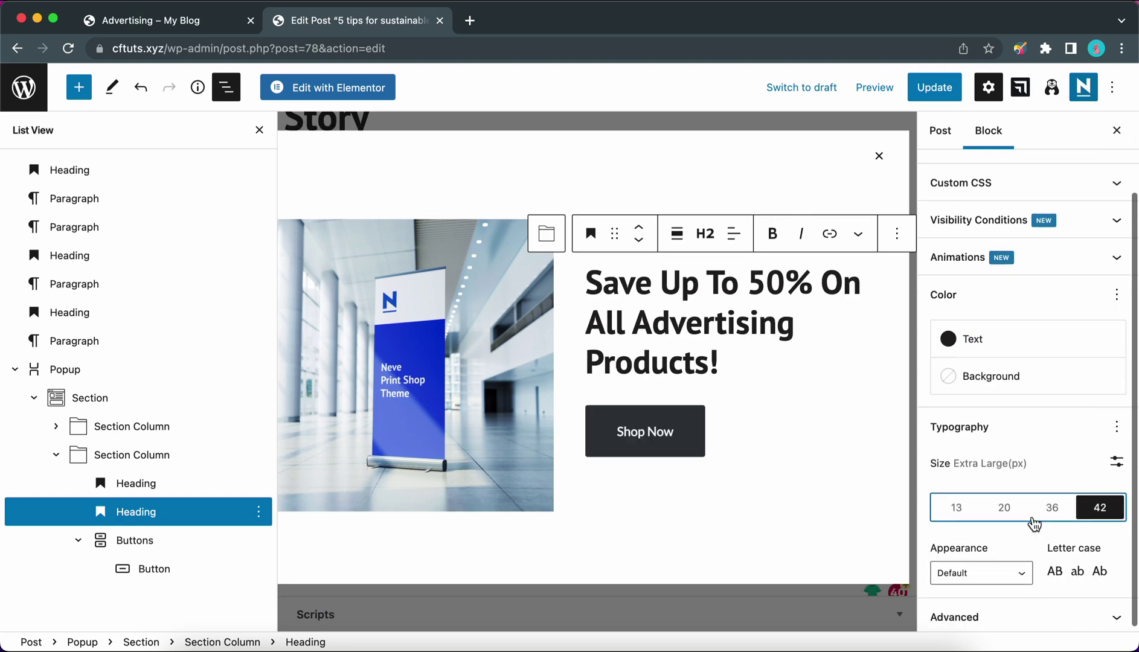
scroll(1034, 524, "down", 1)
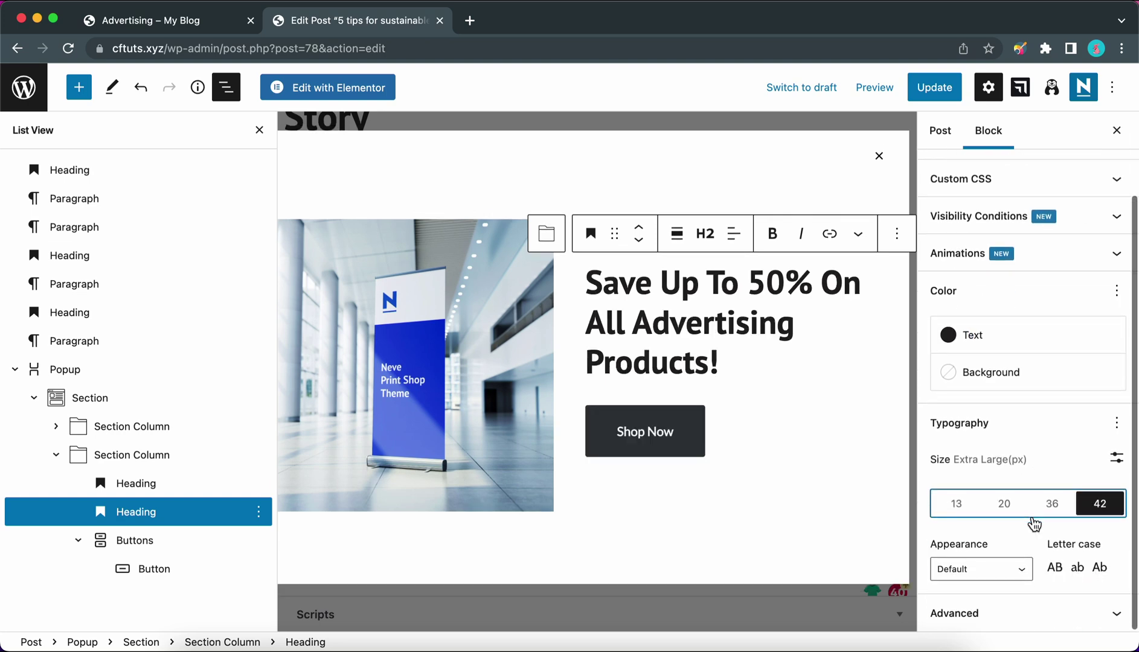
left_click(1022, 571)
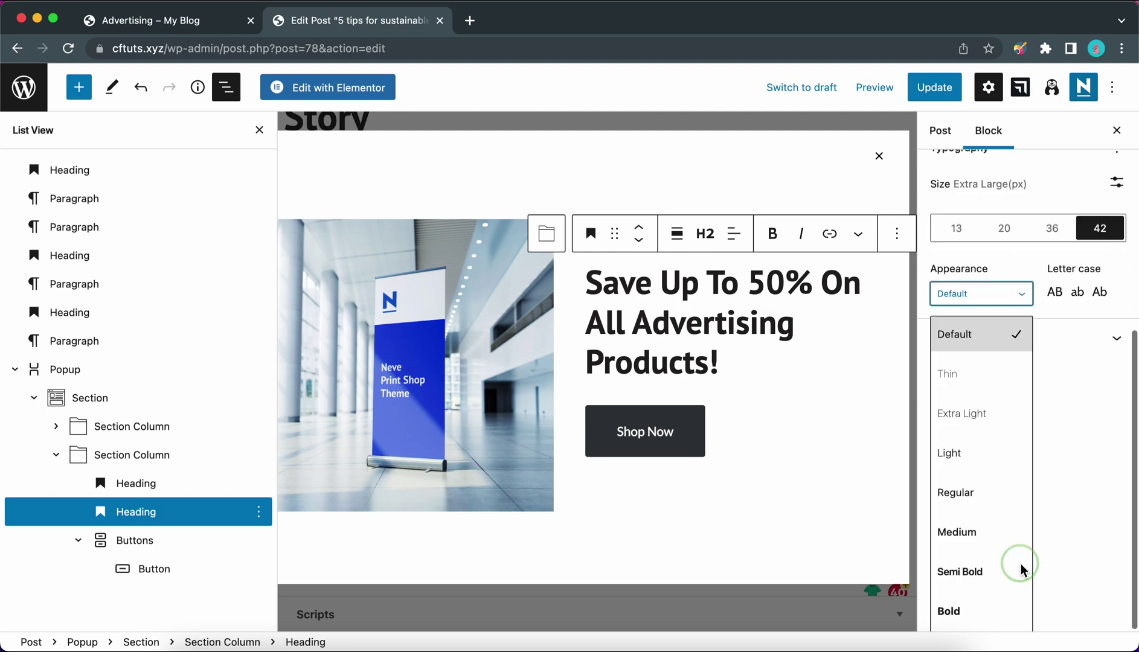
left_click(1054, 550)
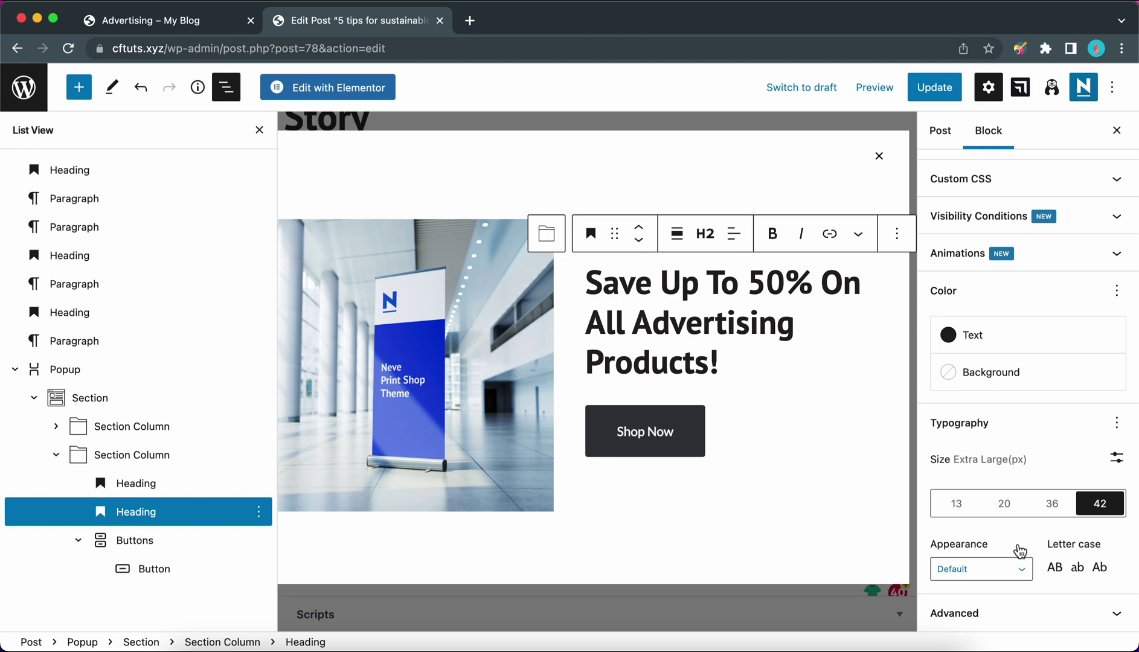
Give the Shop Now button the teal Primary style at 50% width.
left_click(704, 429)
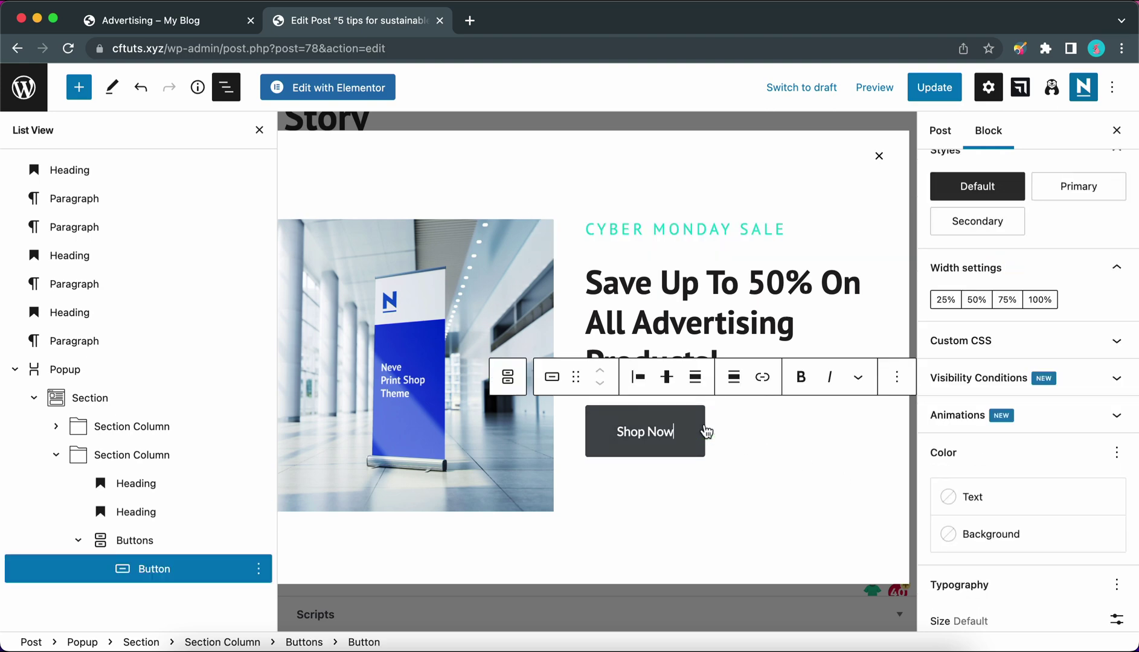
scroll(938, 280, "up", 3)
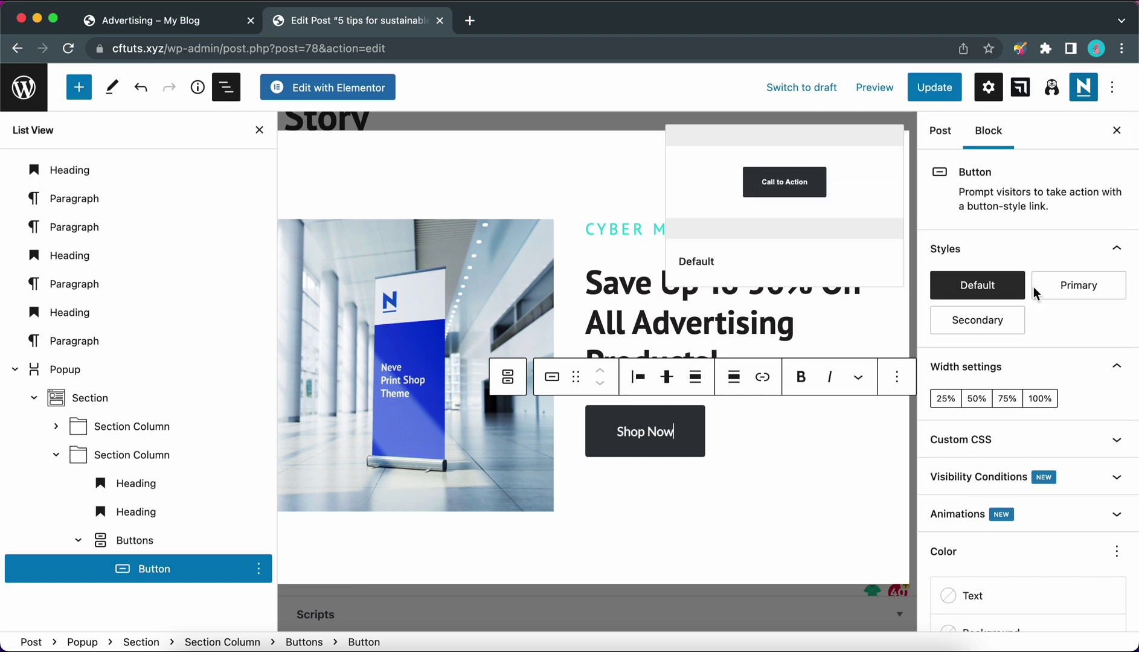
left_click(1053, 290)
left_click(1000, 326)
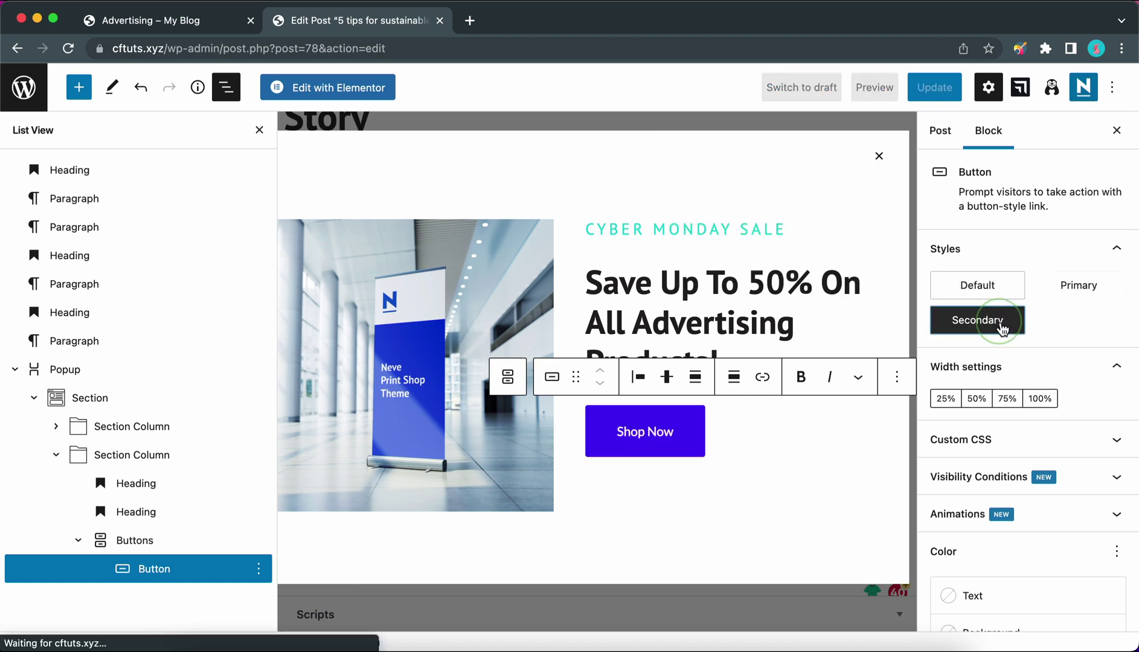
left_click(1067, 294)
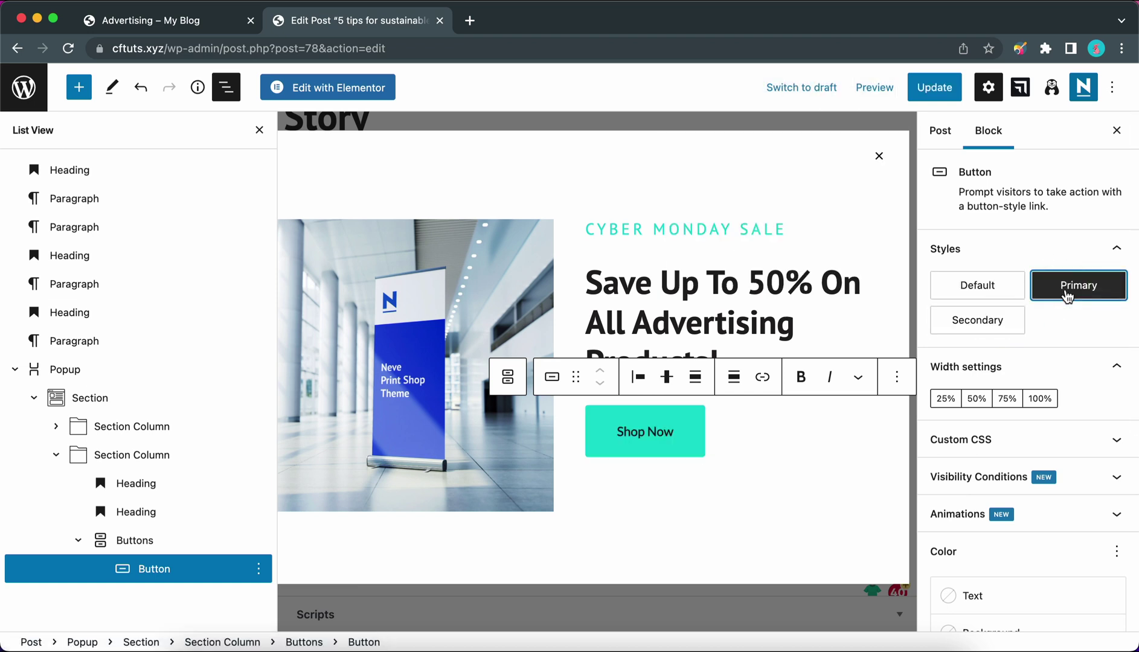
left_click(953, 399)
left_click(976, 399)
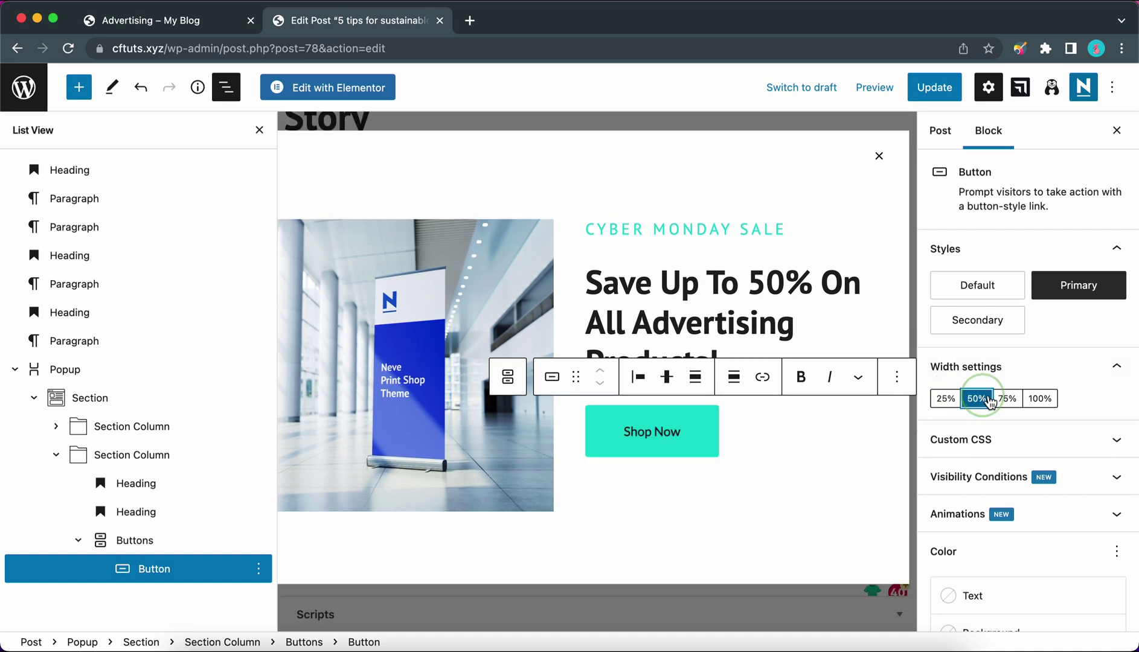
left_click(1006, 399)
left_click(1031, 401)
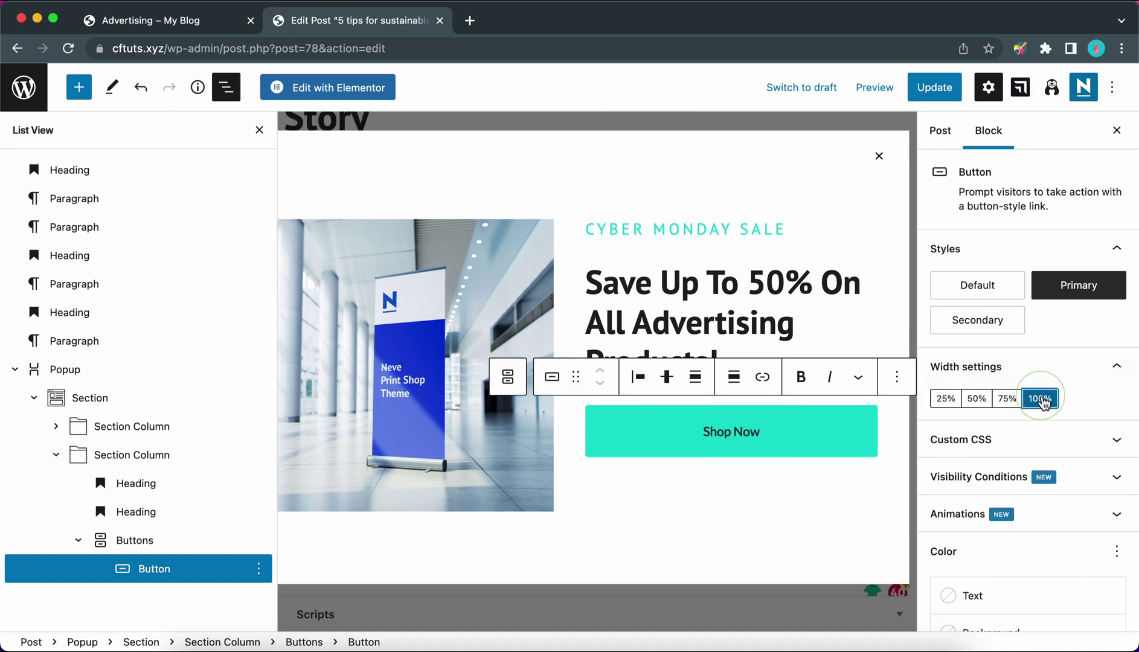
left_click(985, 406)
Adjust the Shop Now button's border radius slider, ending at 0 px.
scroll(986, 406, "down", 3)
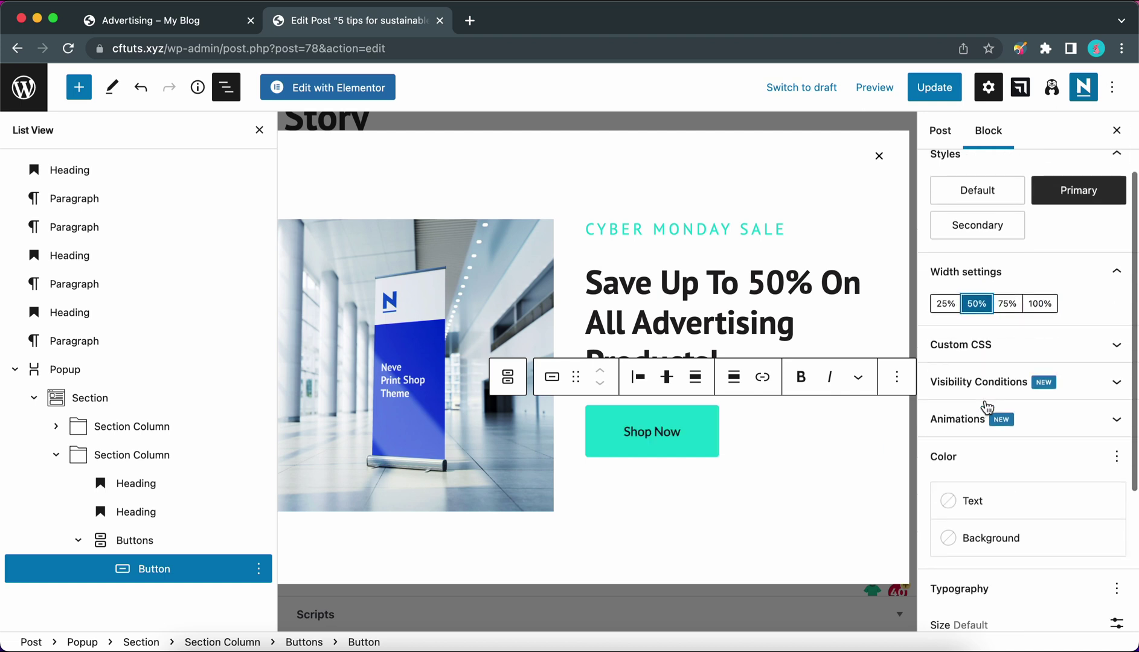
scroll(993, 416, "down", 5)
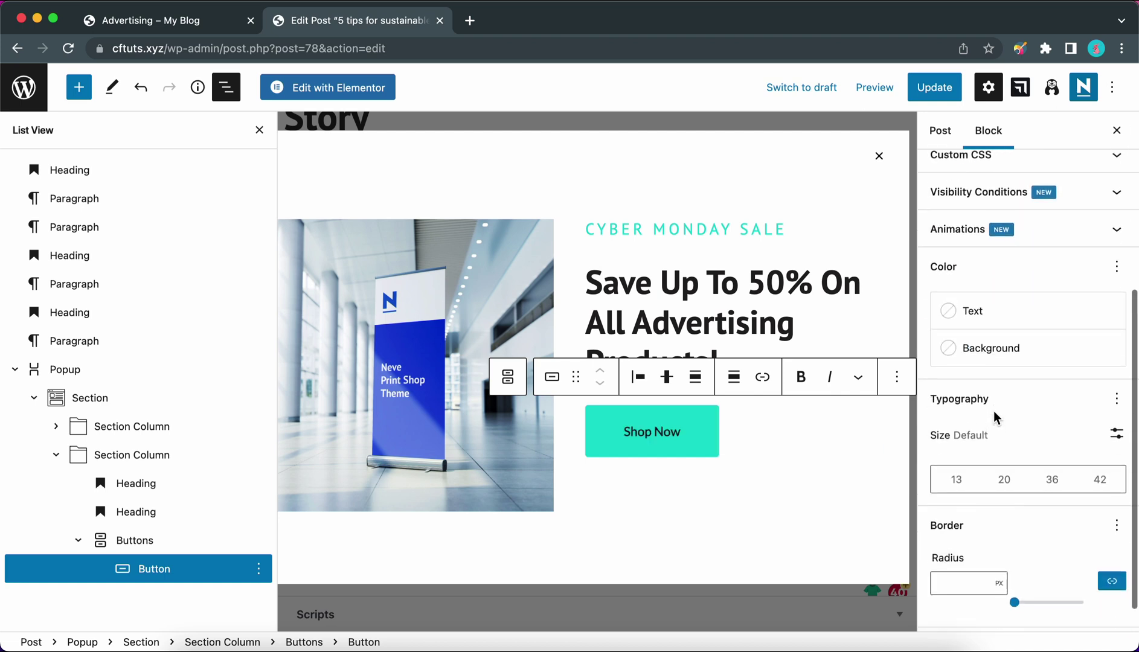
left_click_drag(1015, 569, 992, 575)
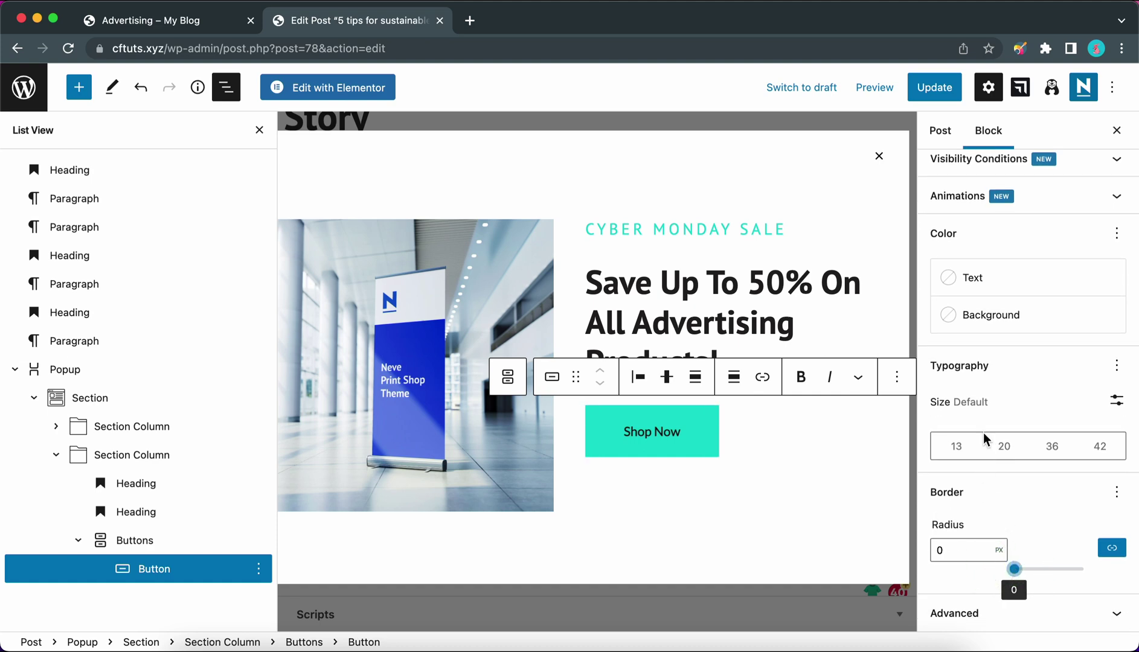
left_click(837, 470)
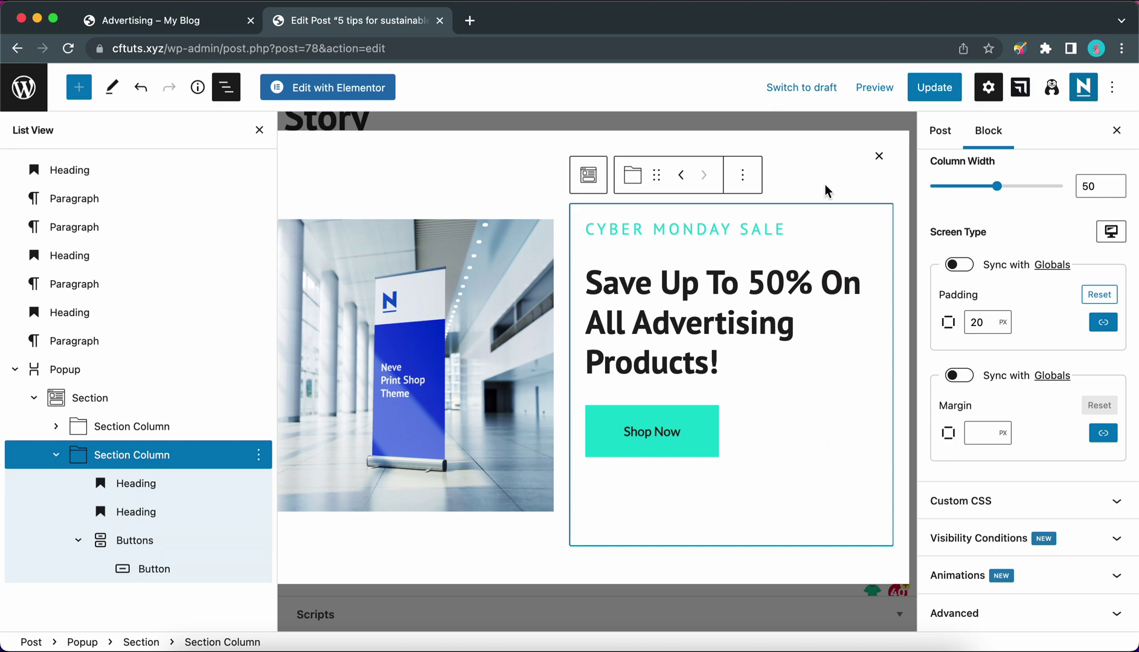
left_click(874, 87)
left_click(793, 235)
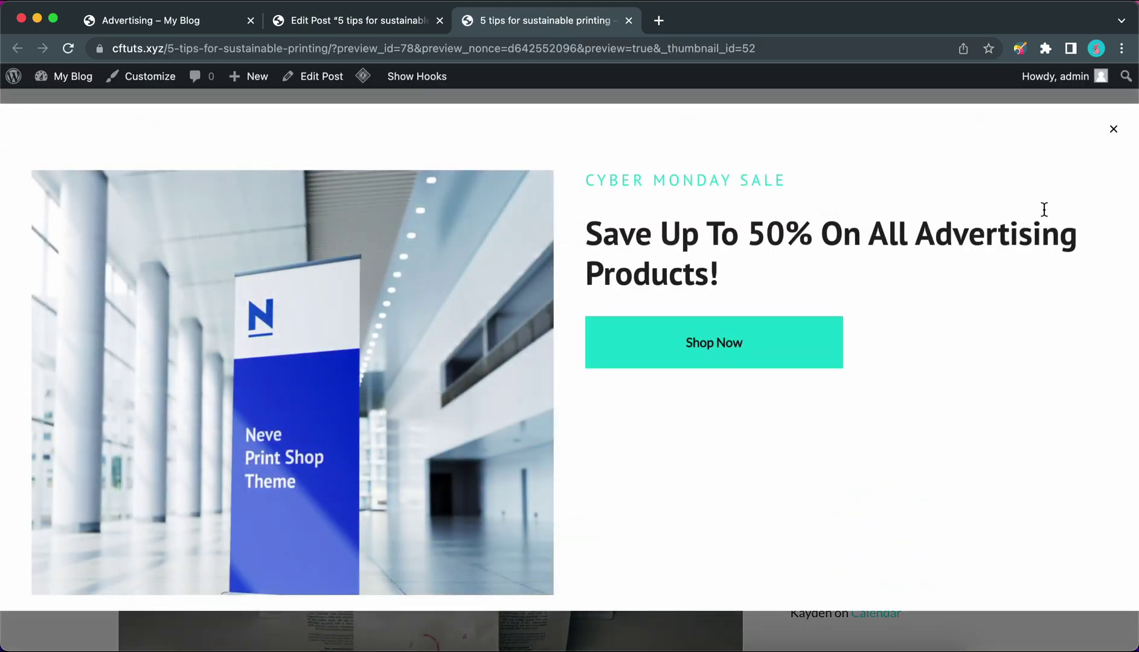
left_click(1114, 131)
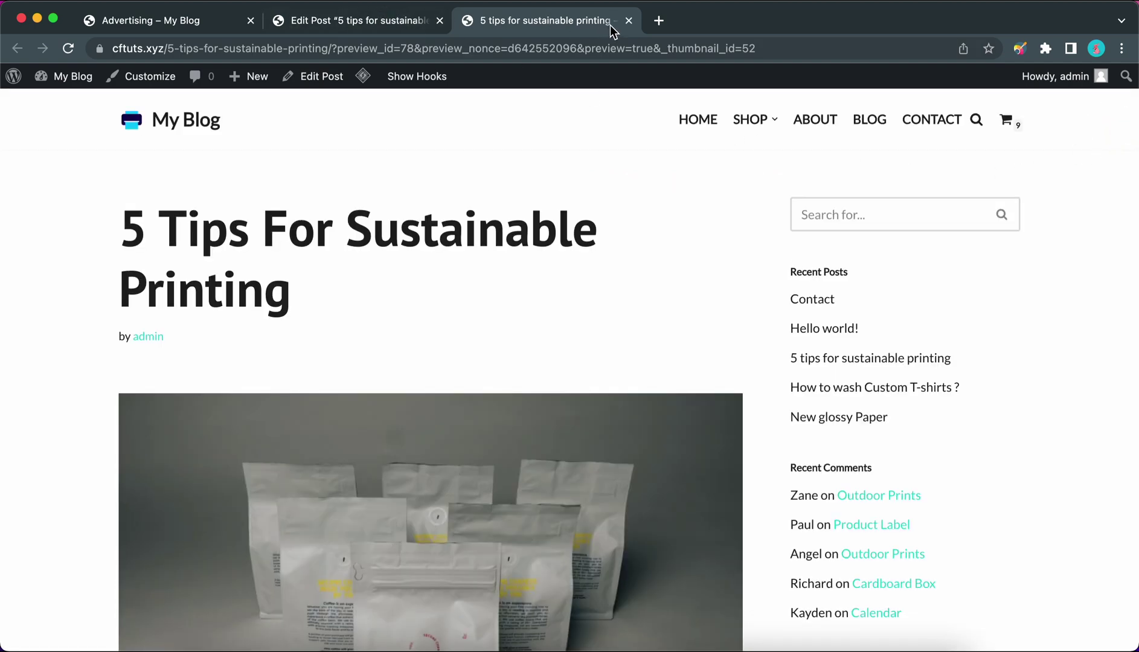
left_click(629, 20)
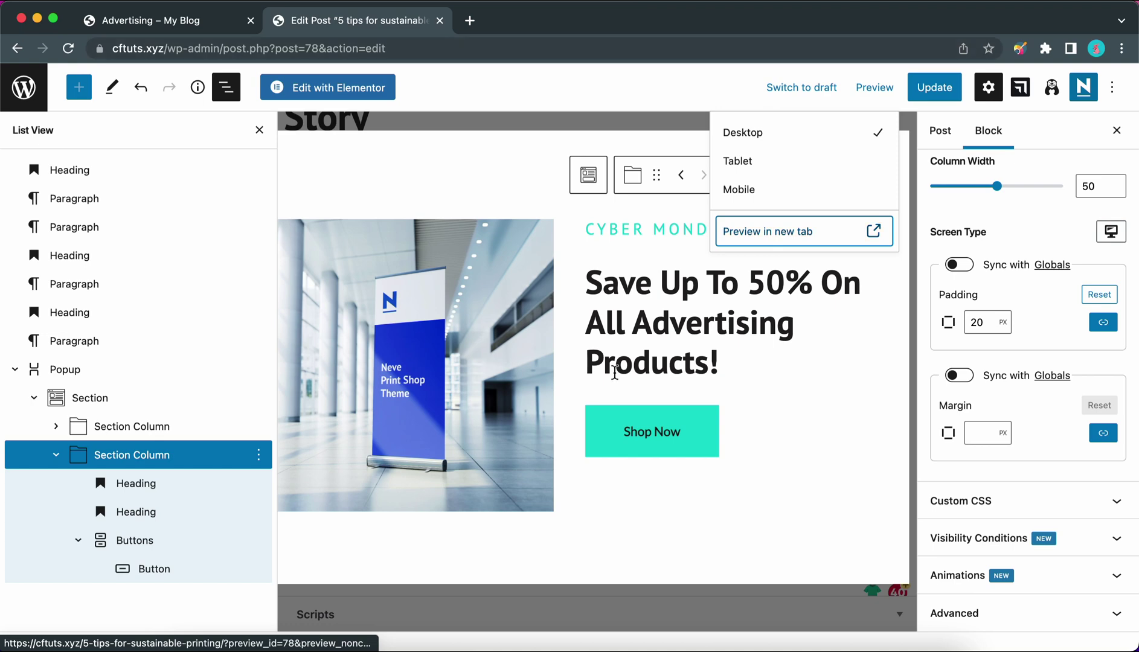
Link the Shop Now button to the copied cftuts.xyz/product-category/advertising/ URL.
left_click(675, 431)
left_click(763, 377)
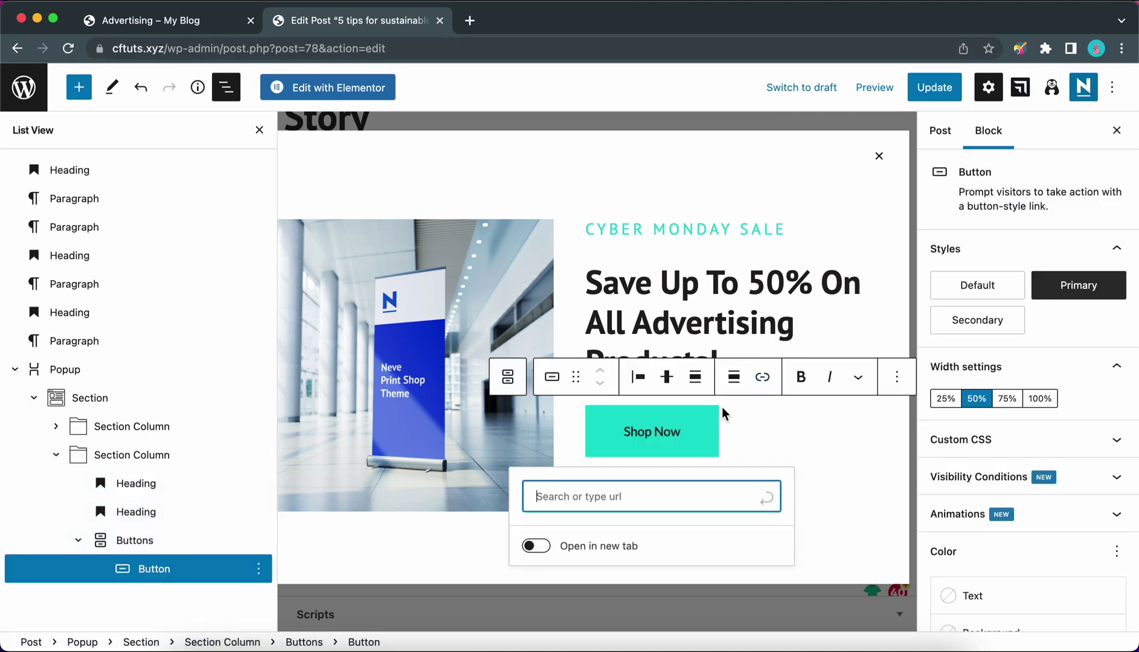
left_click(178, 19)
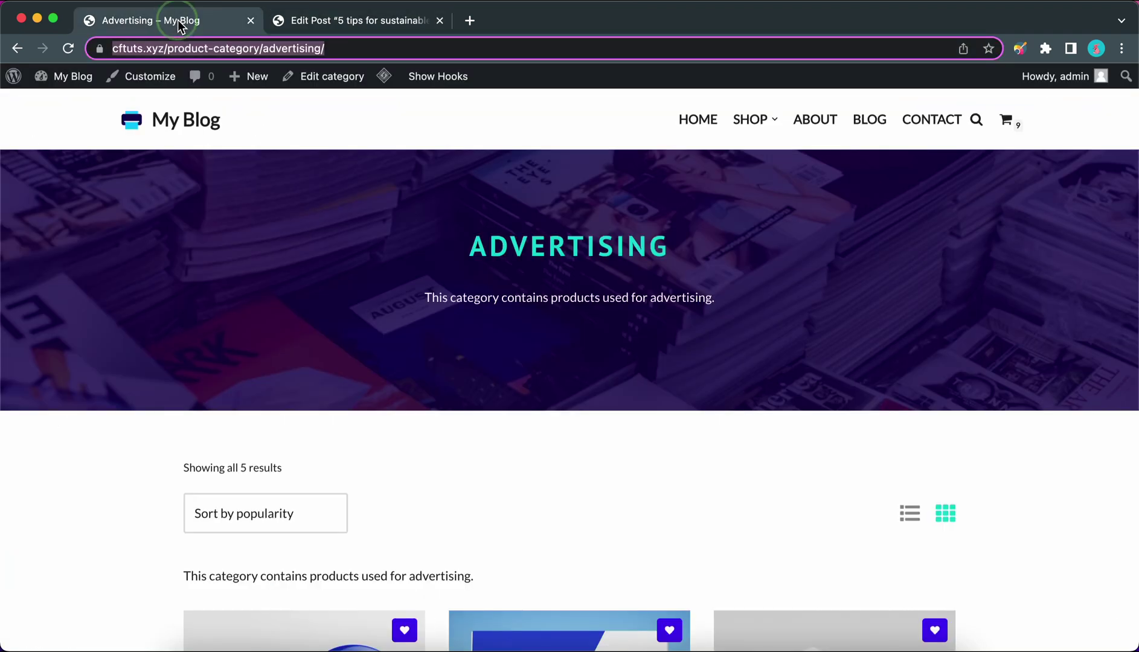
right_click(249, 53)
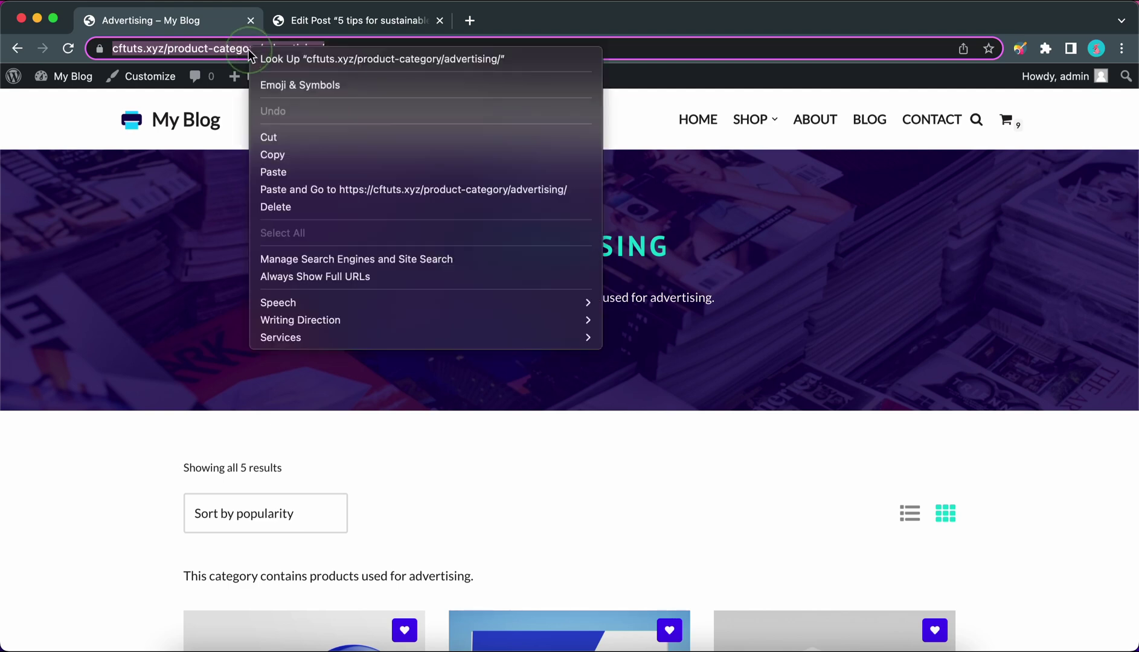
left_click(285, 155)
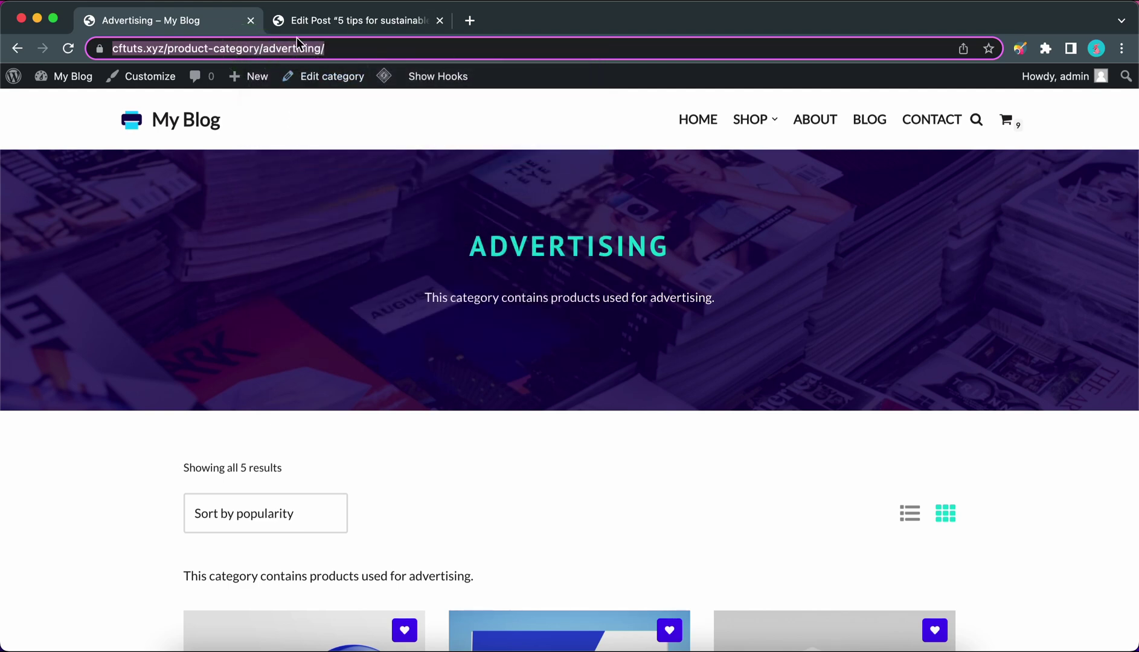
left_click(322, 24)
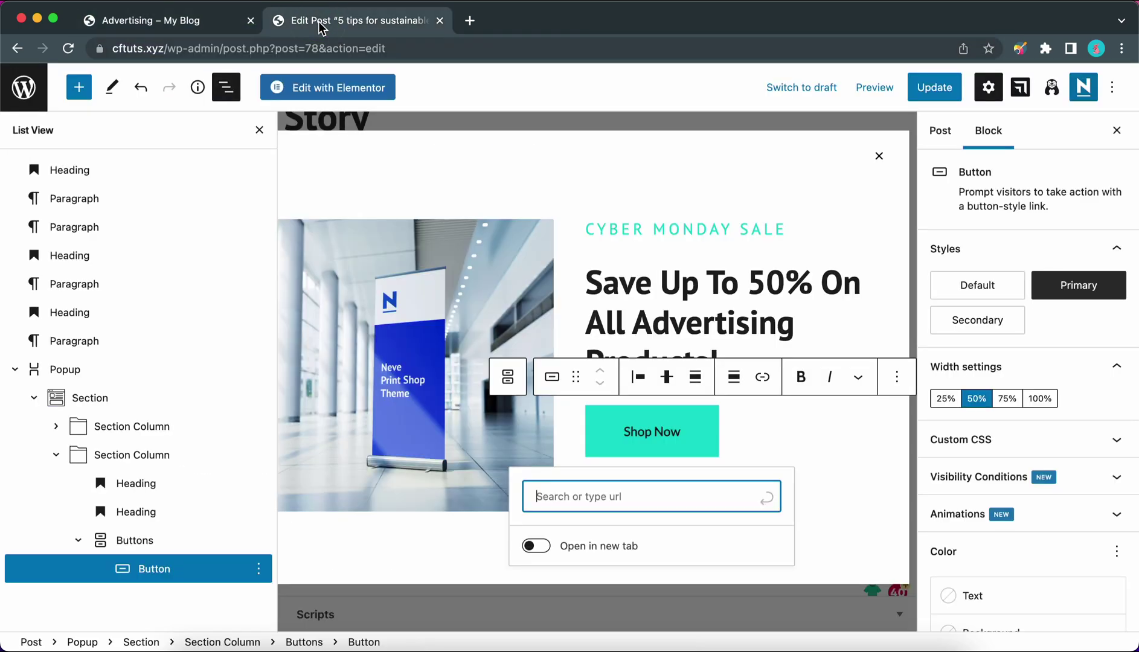
right_click(548, 501)
left_click(571, 530)
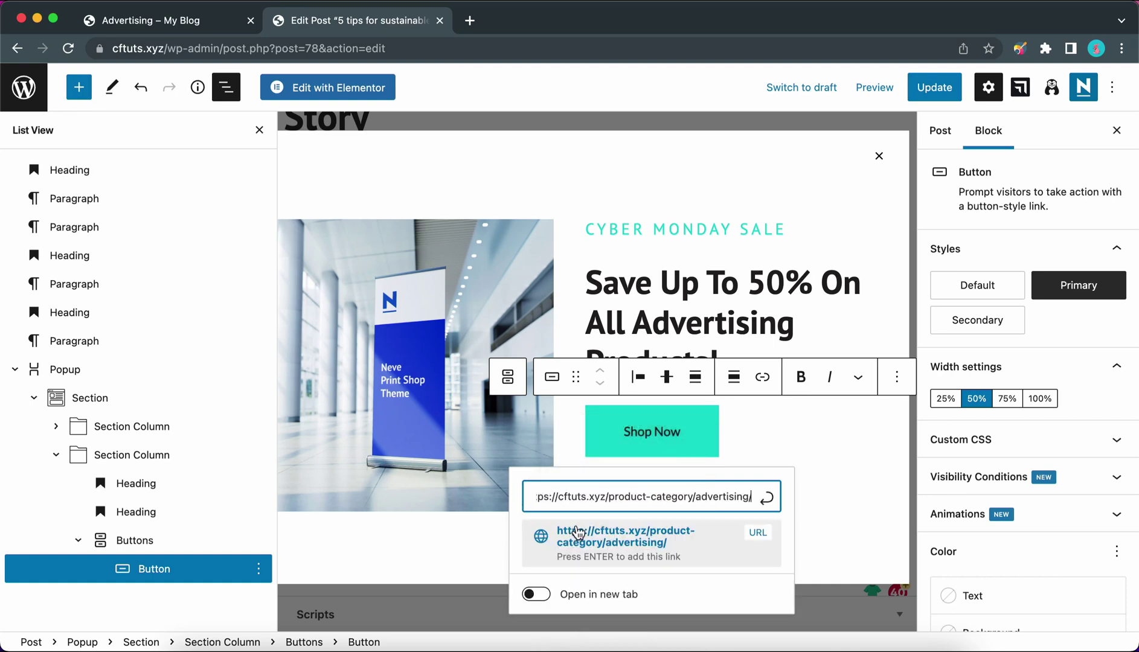
left_click(771, 501)
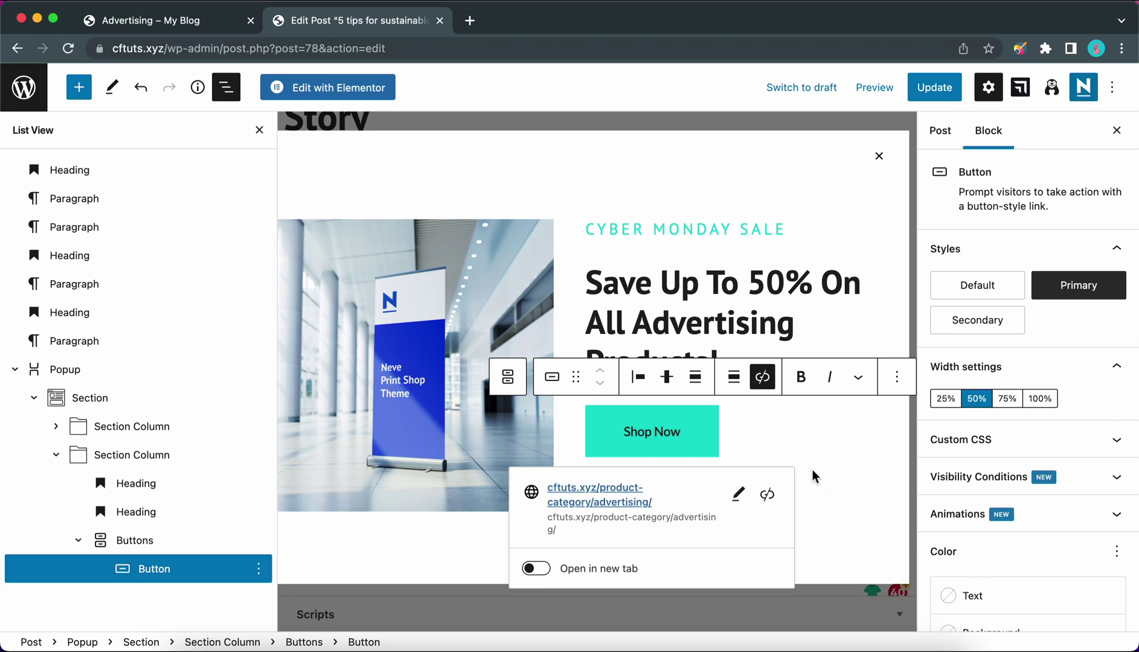
Set the popup's Open Trigger to On Scroll with a 40% scroll distance.
left_click(72, 373)
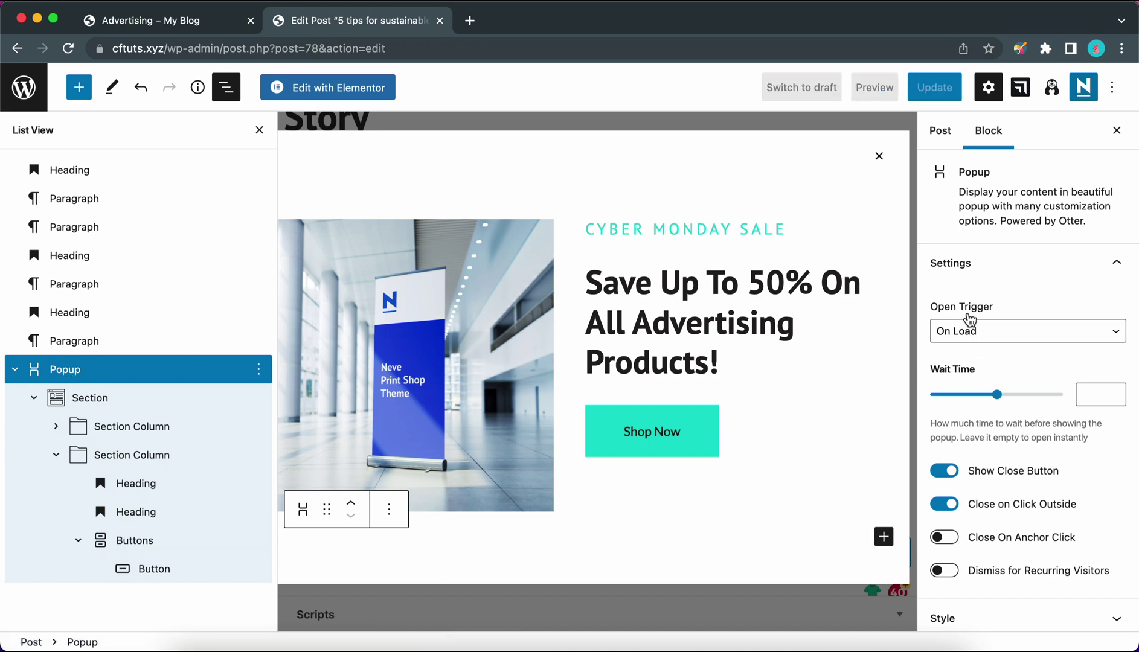
left_click(979, 338)
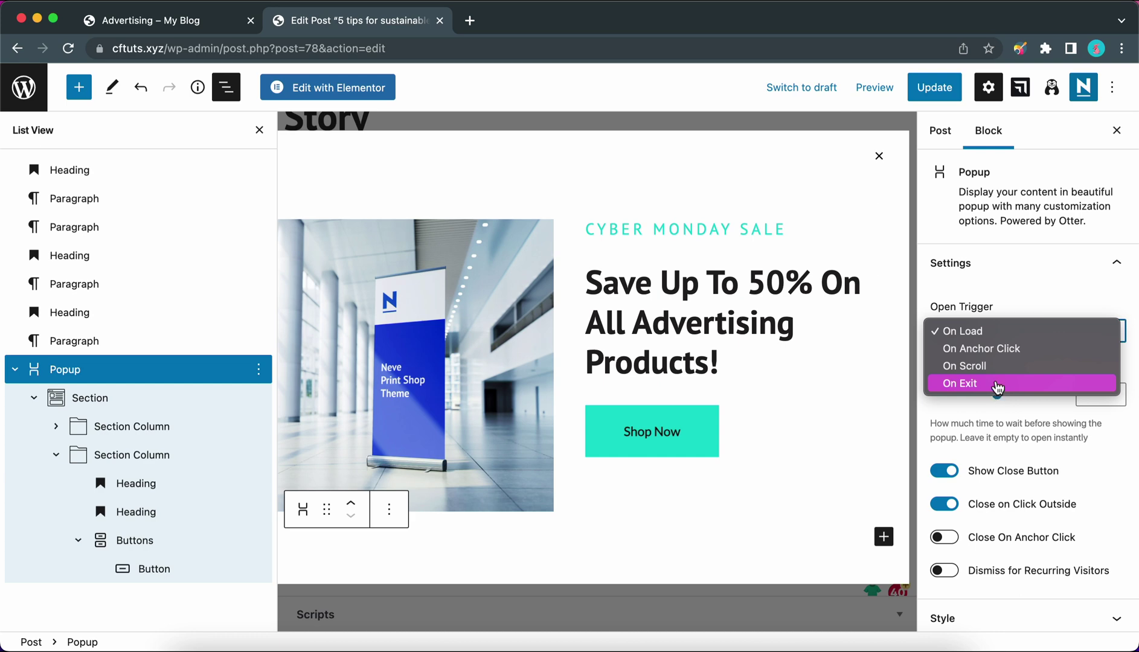
left_click(996, 366)
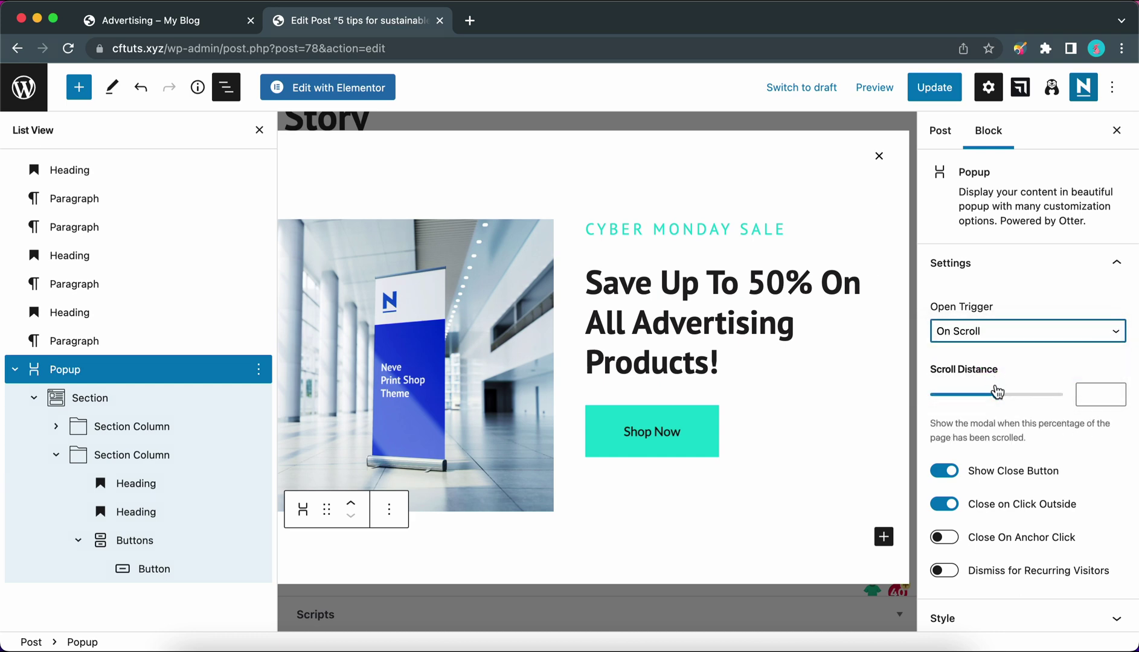
mouse_move(997, 394)
left_mouse_down()
mouse_move(976, 398)
mouse_move(986, 398)
left_mouse_up()
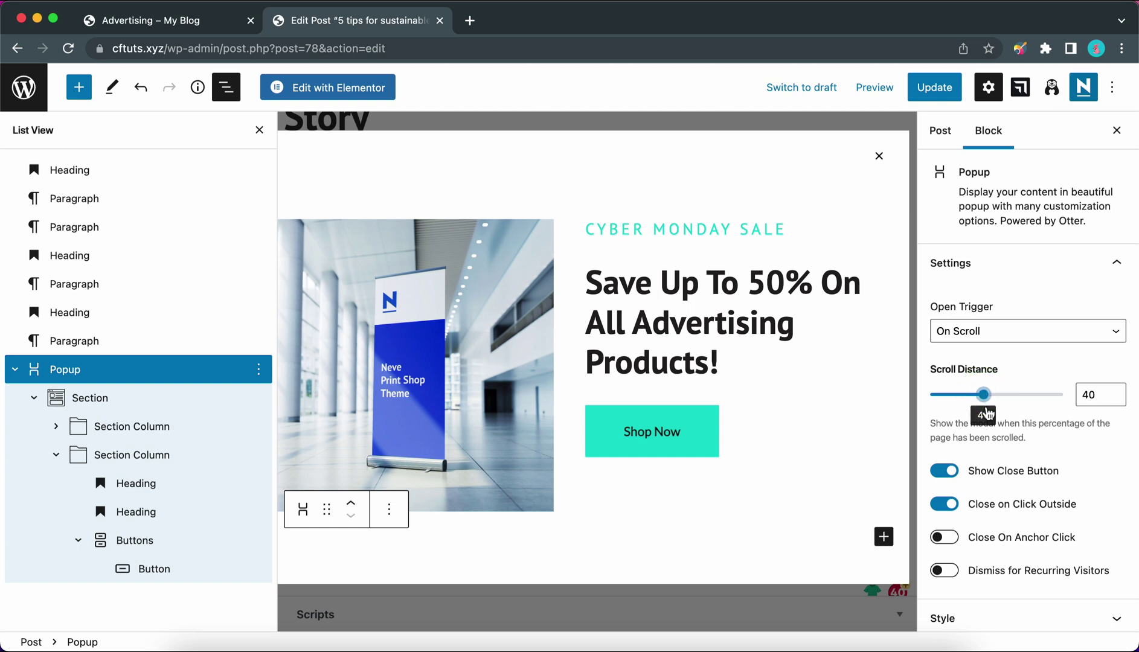
scroll(989, 423, "down", 3)
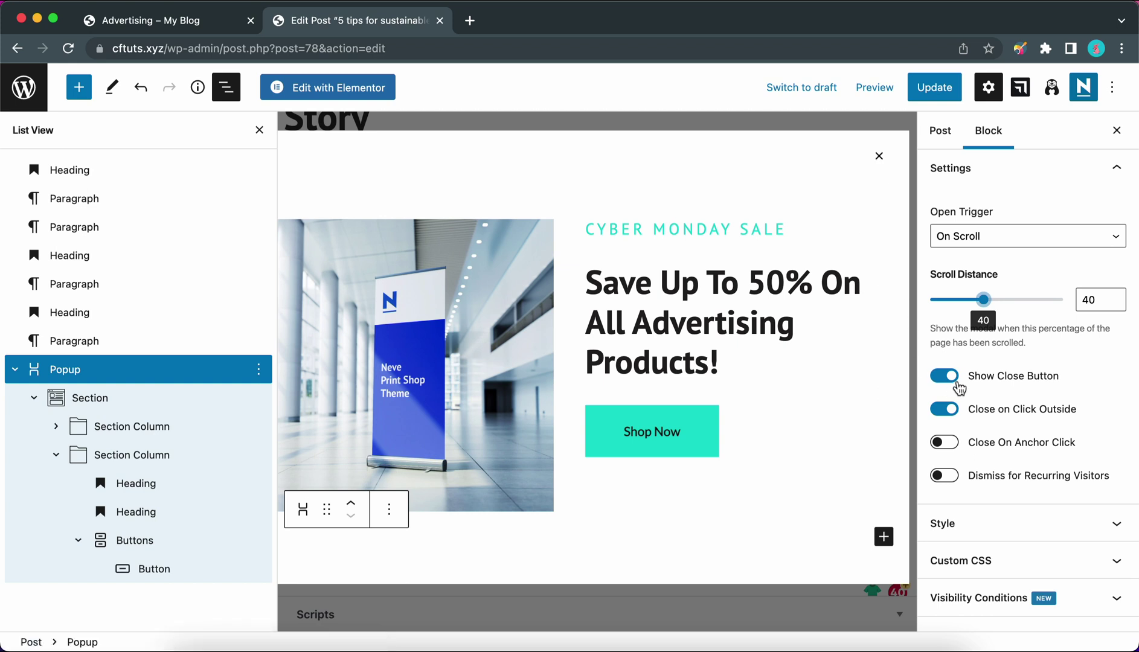
left_click(948, 378)
left_click(951, 379)
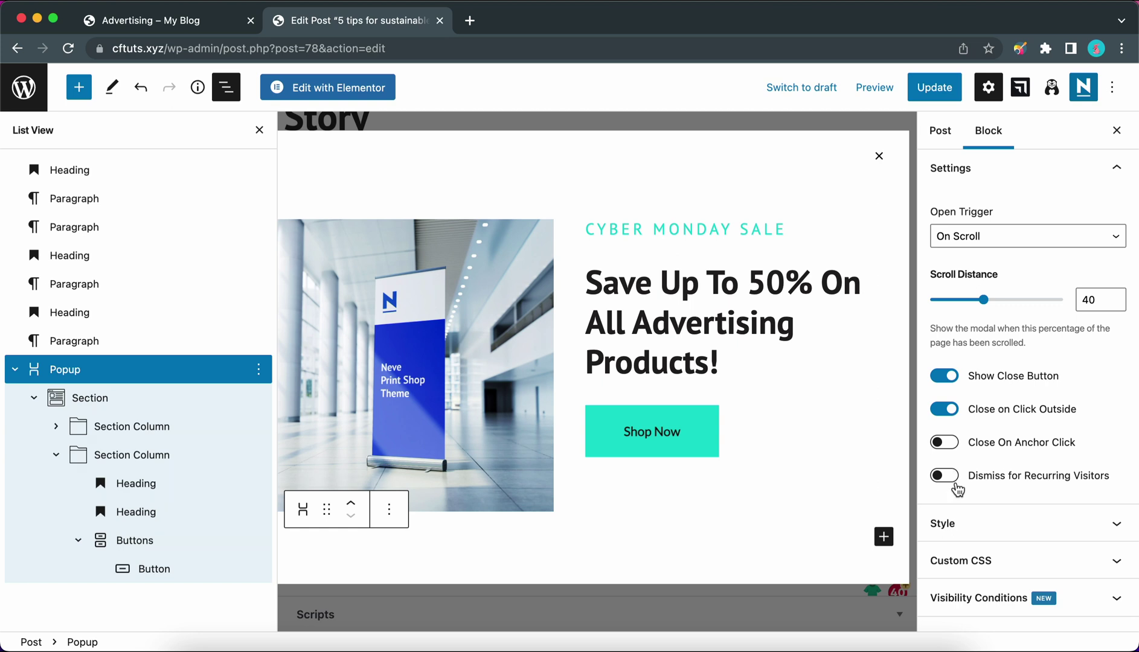
Set the popup's minimum width to 200 and maximum width to 800.
left_click(1051, 523)
left_click(1057, 207)
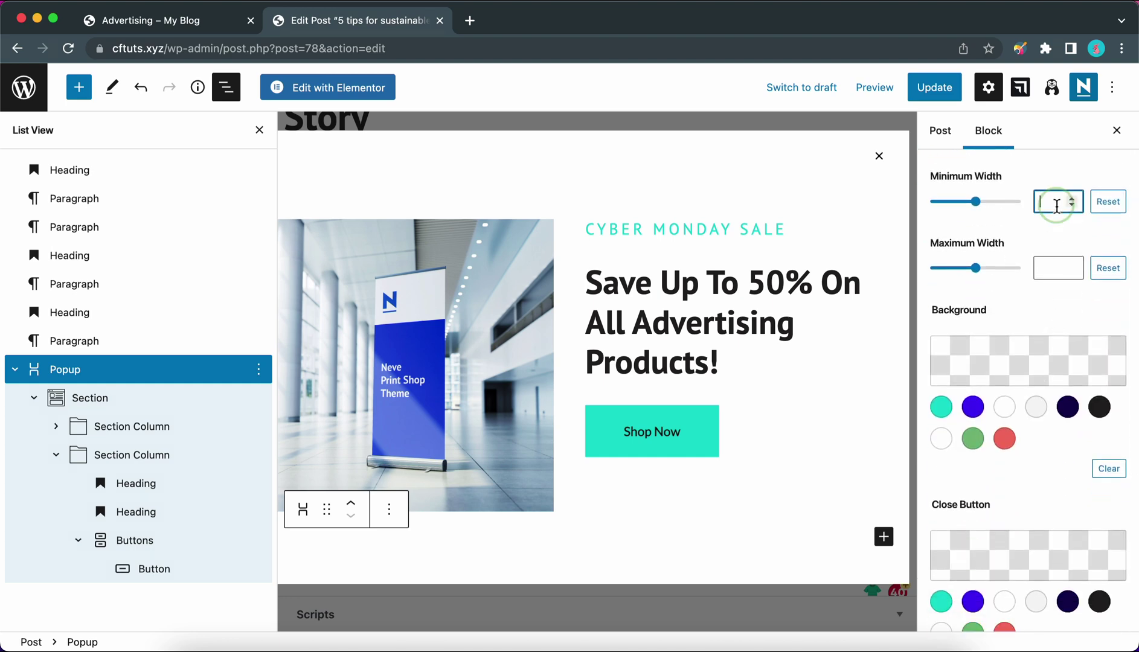
type("200")
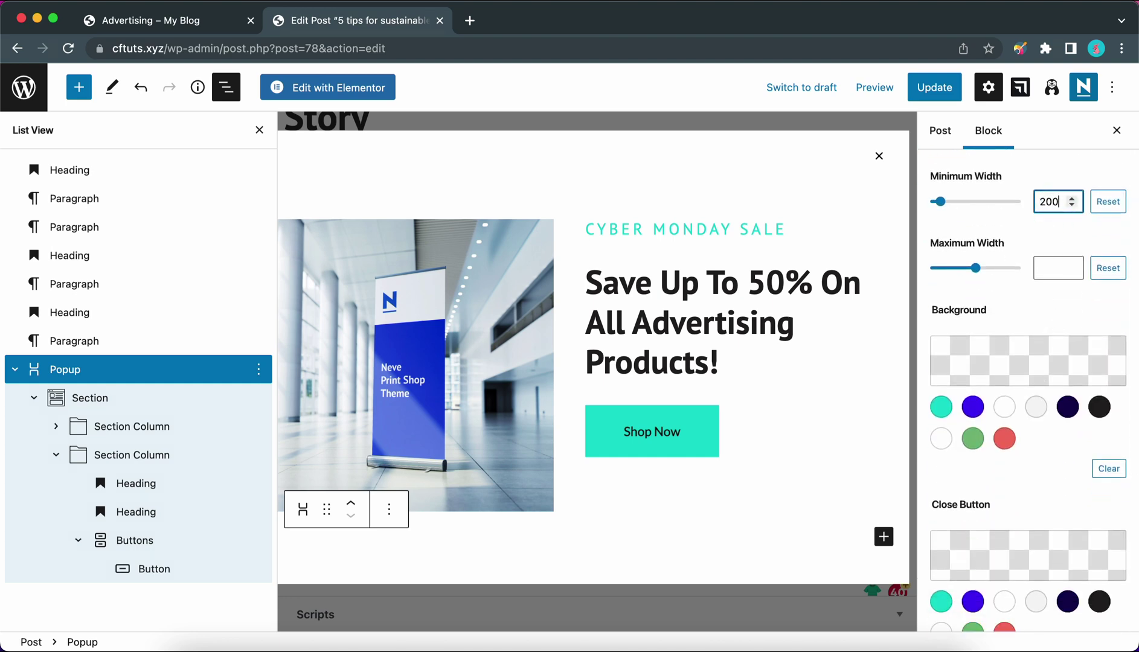
left_click(1051, 267)
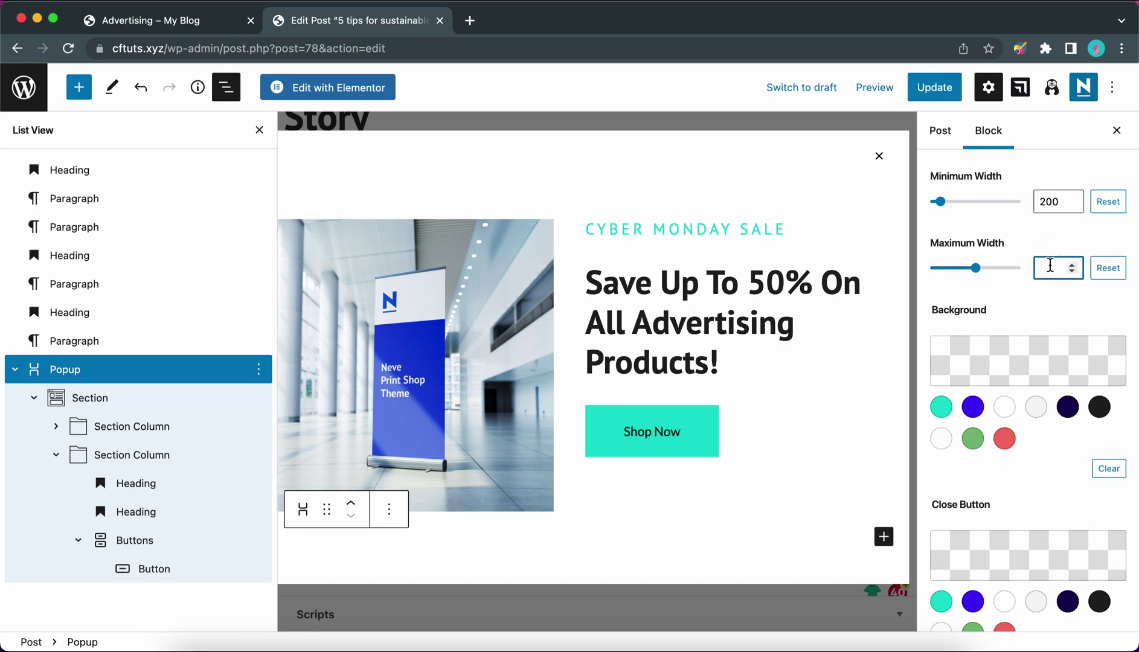
type("800")
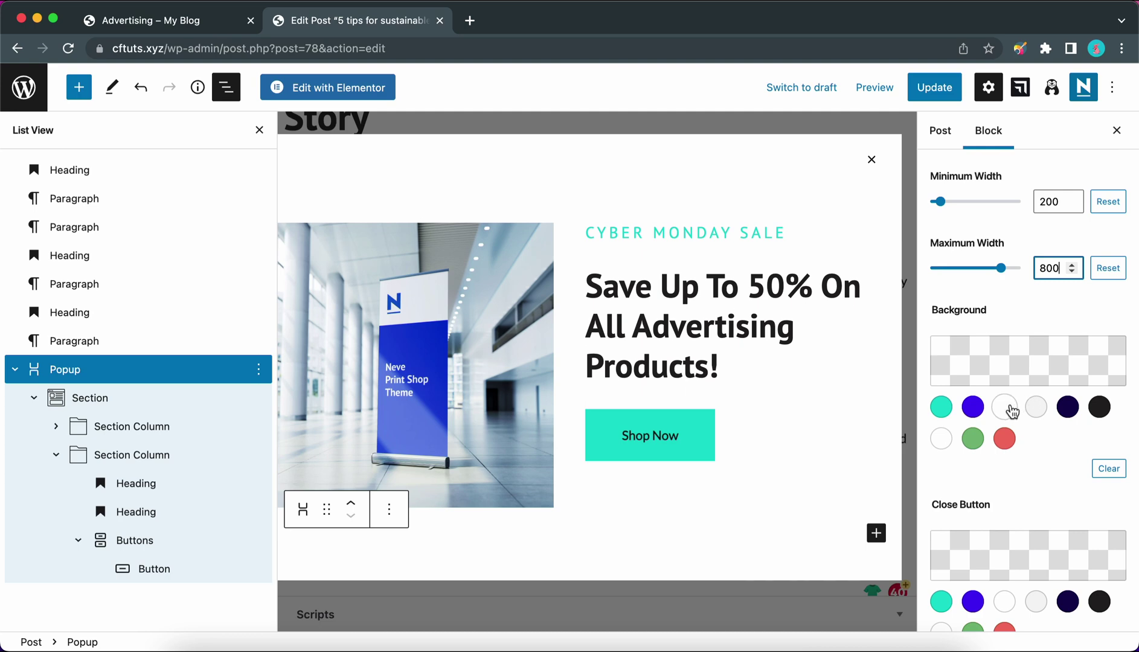
Give the popup a light grey background and a black close button.
left_click(1036, 408)
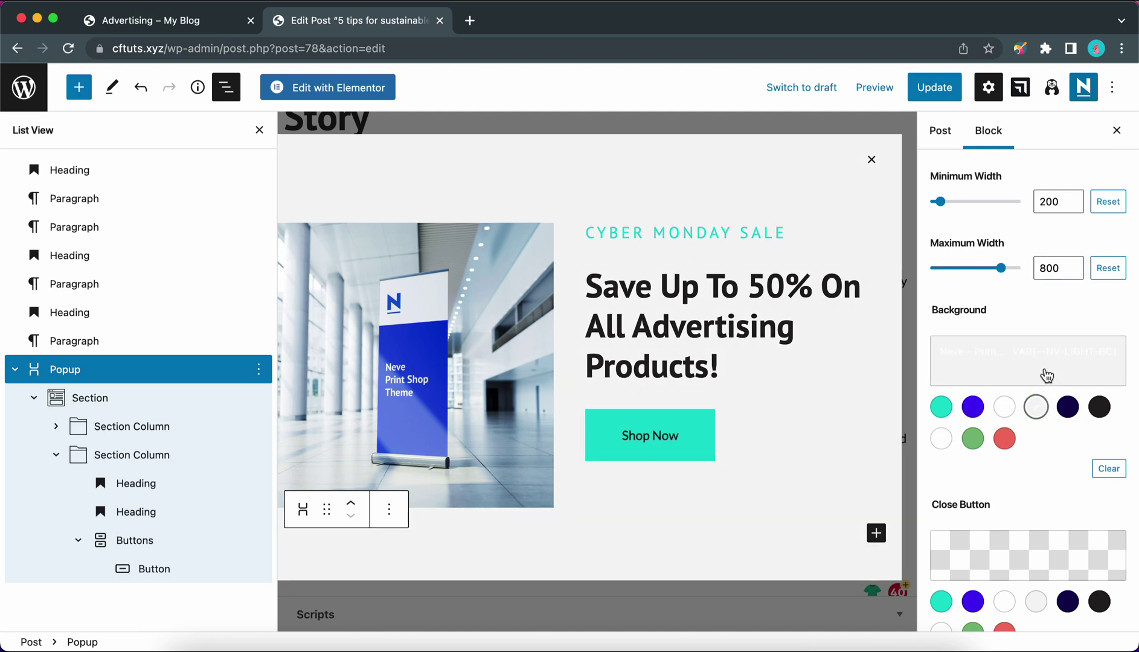
scroll(1047, 366, "down", 3)
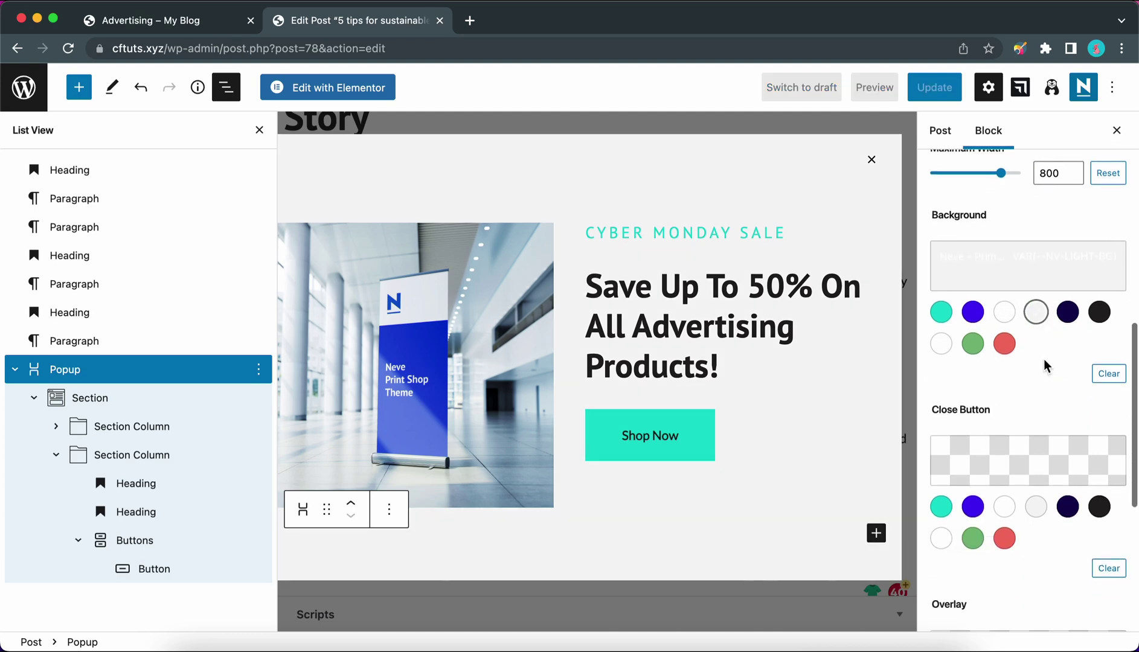
scroll(1009, 404, "down", 3)
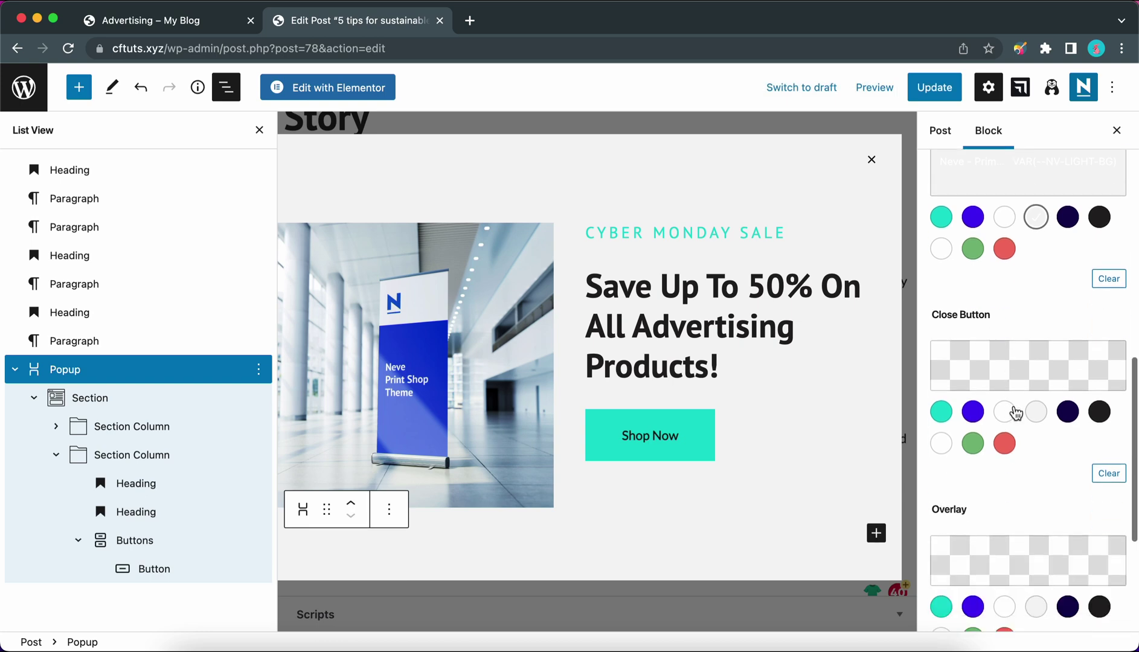
left_click(1004, 444)
left_click(1099, 412)
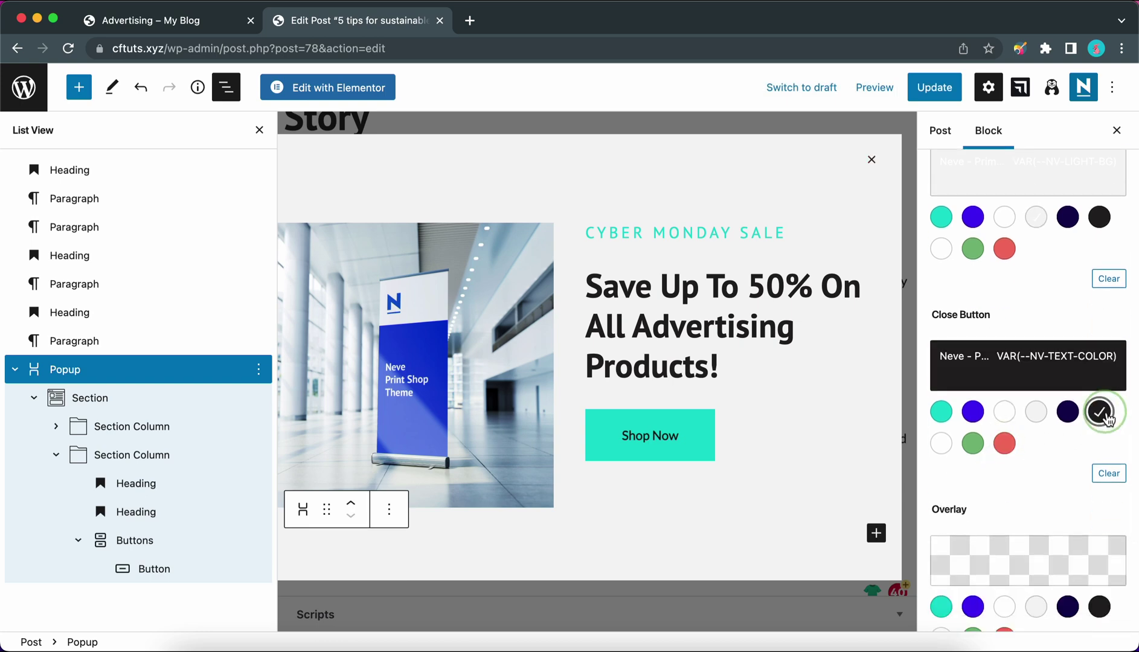
scroll(1050, 369, "down", 5)
scroll(1050, 368, "down", 3)
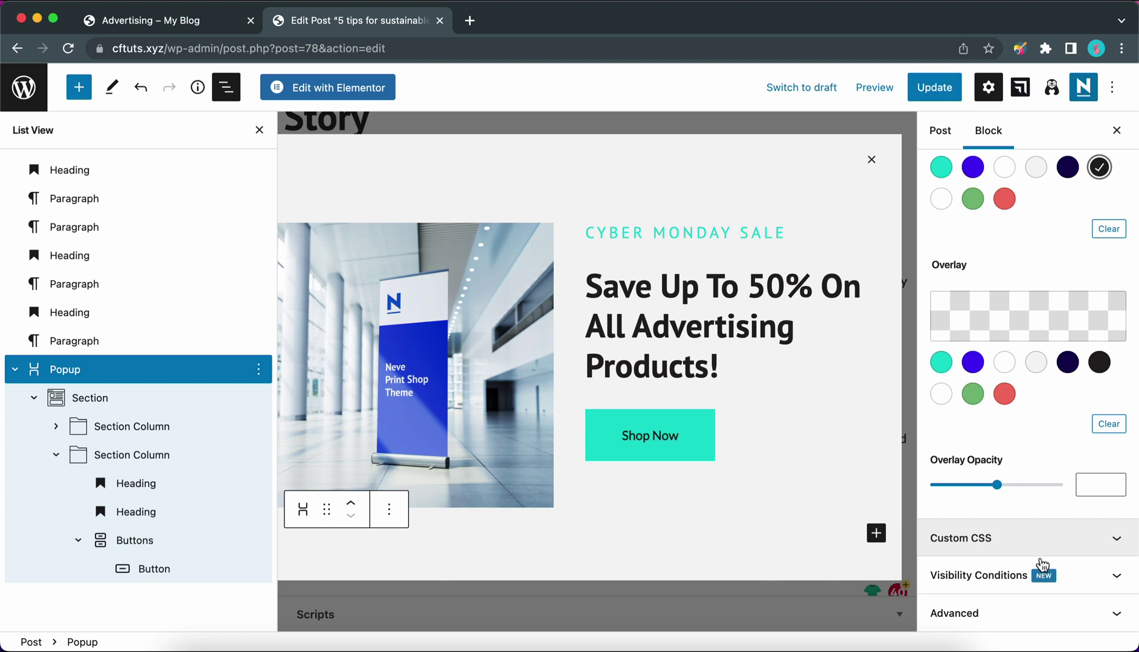
left_click(1090, 576)
left_click(1108, 489)
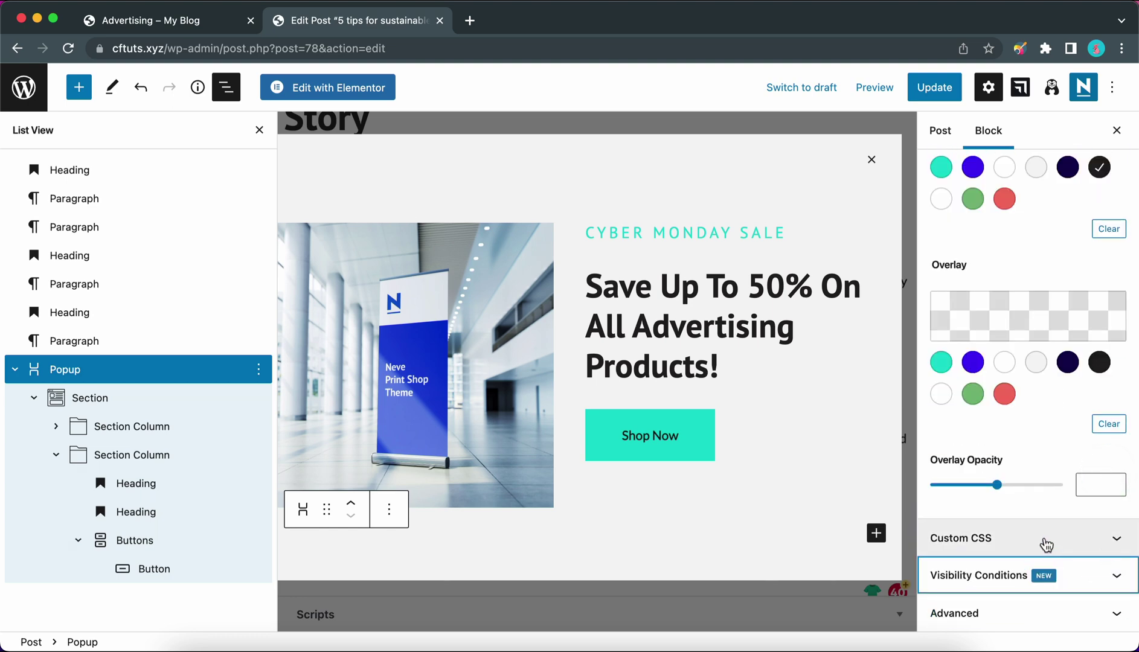
Update the post and preview it in a new tab.
left_click(937, 96)
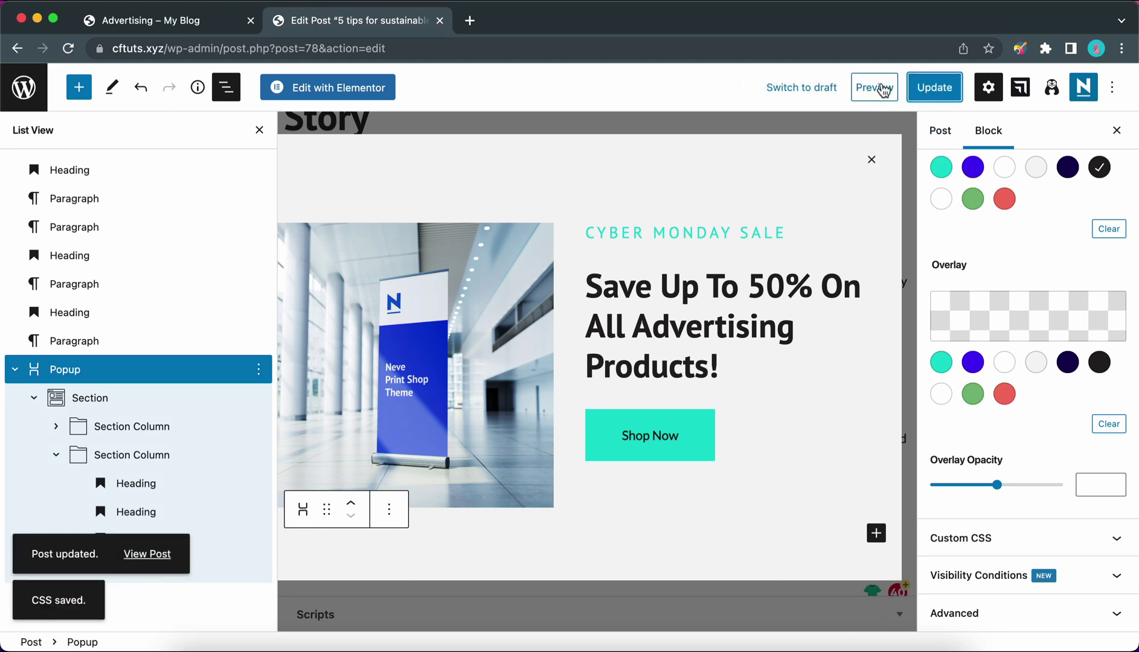
left_click(881, 90)
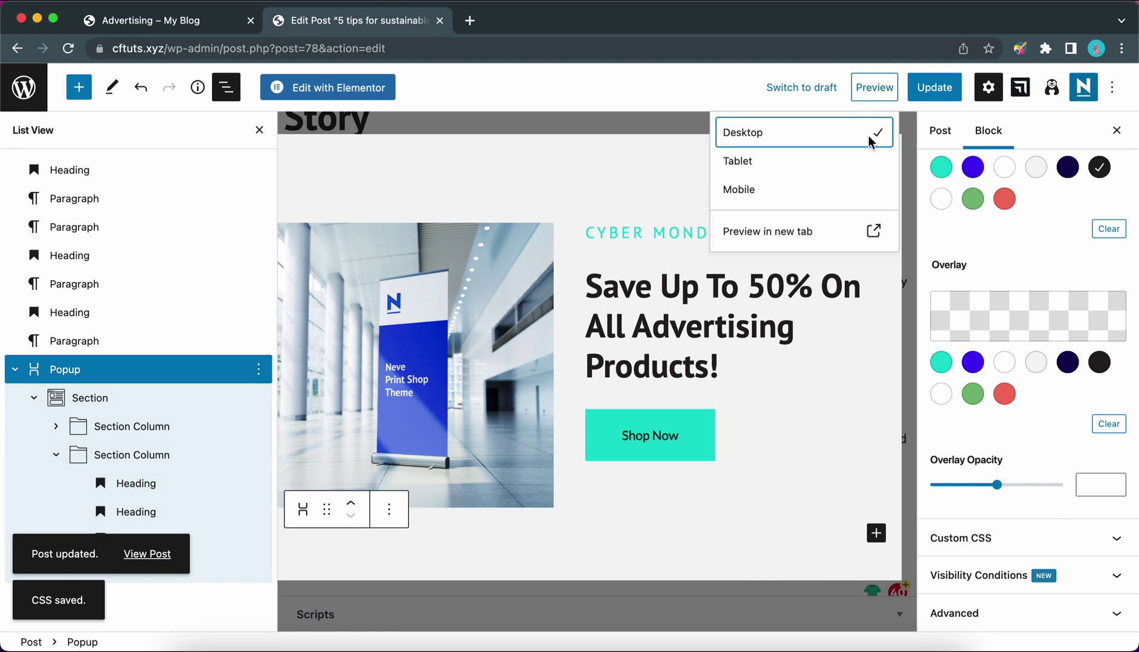
left_click(791, 236)
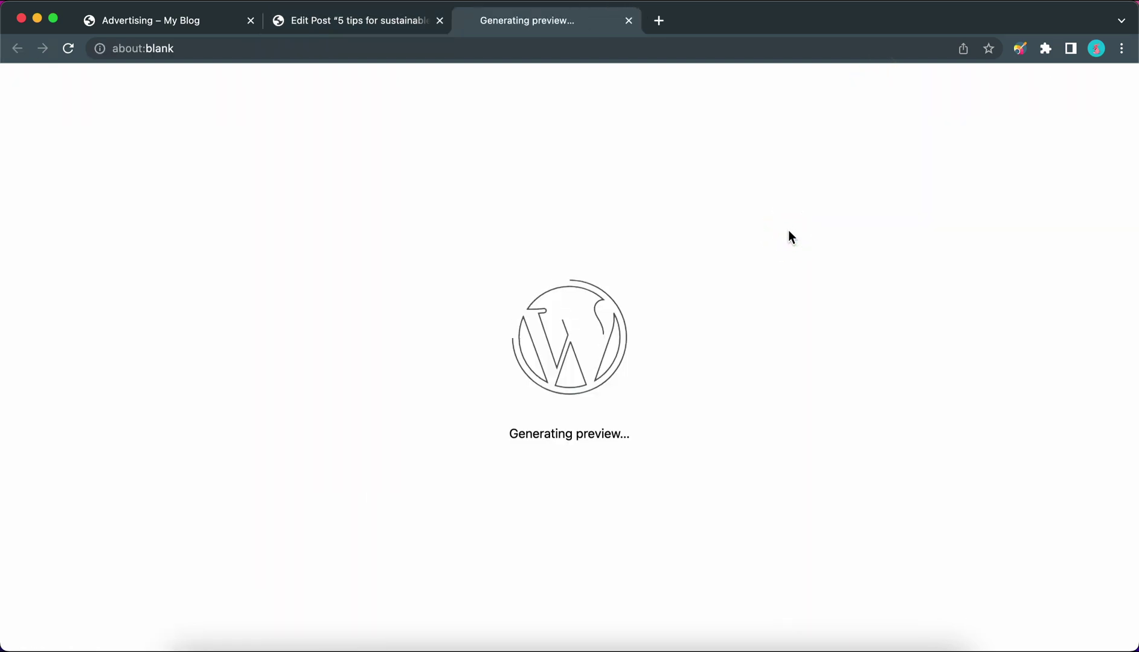
Scroll to trigger the popup and follow Shop Now to the Advertising category.
scroll(617, 142, "down", 15)
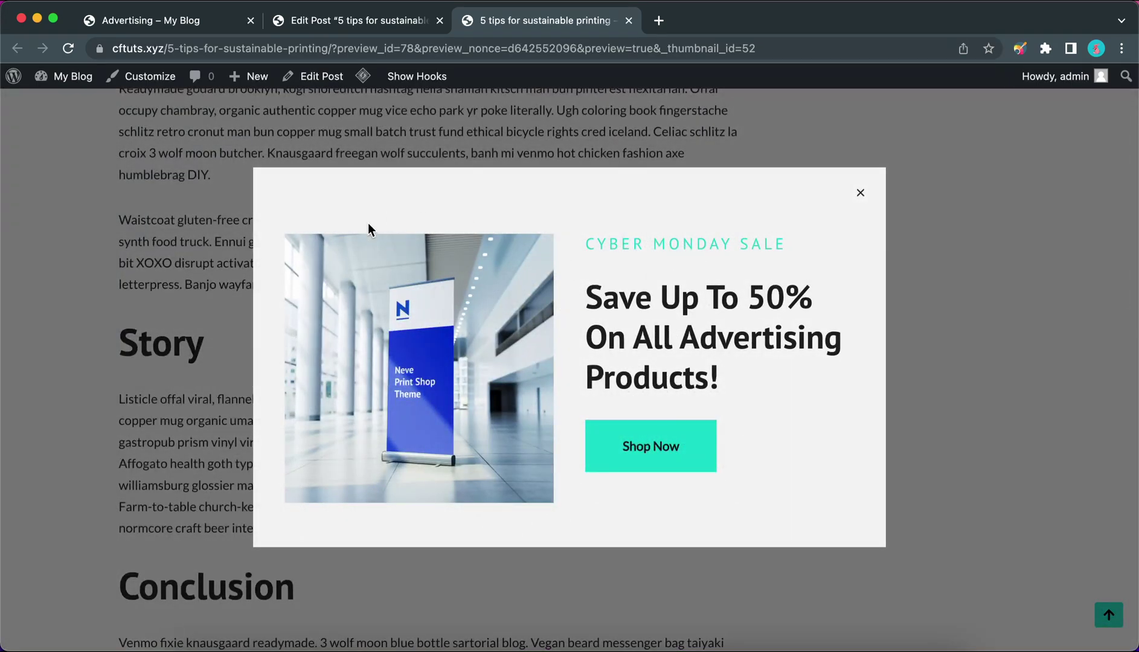
left_click(657, 463)
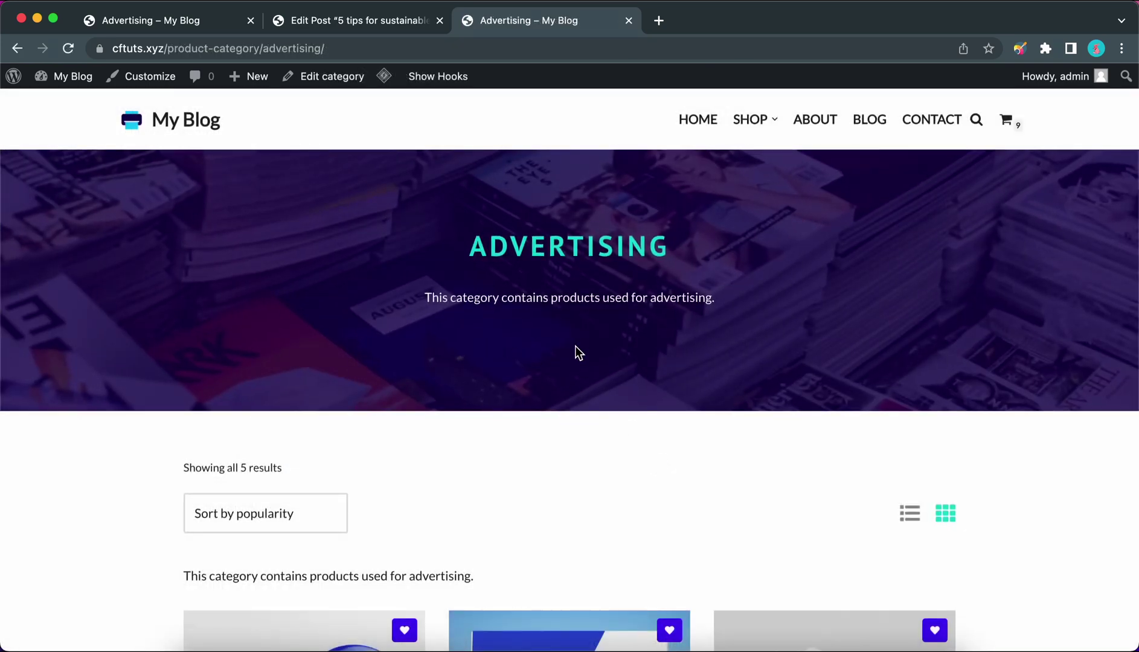
scroll(576, 353, "down", 10)
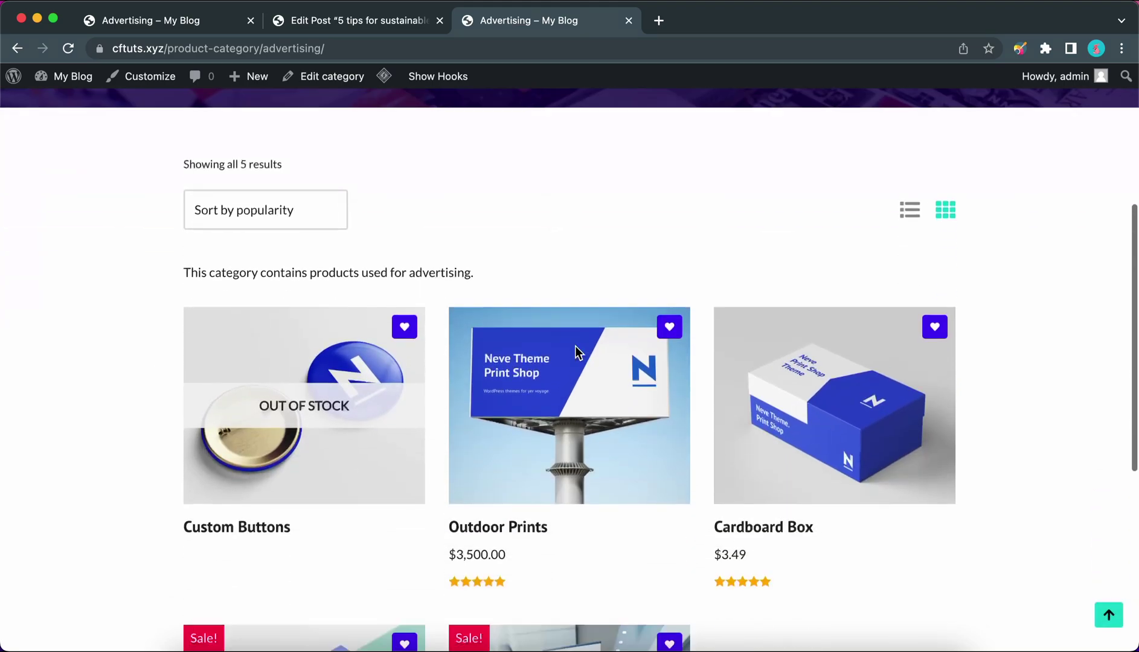
scroll(578, 352, "up", 10)
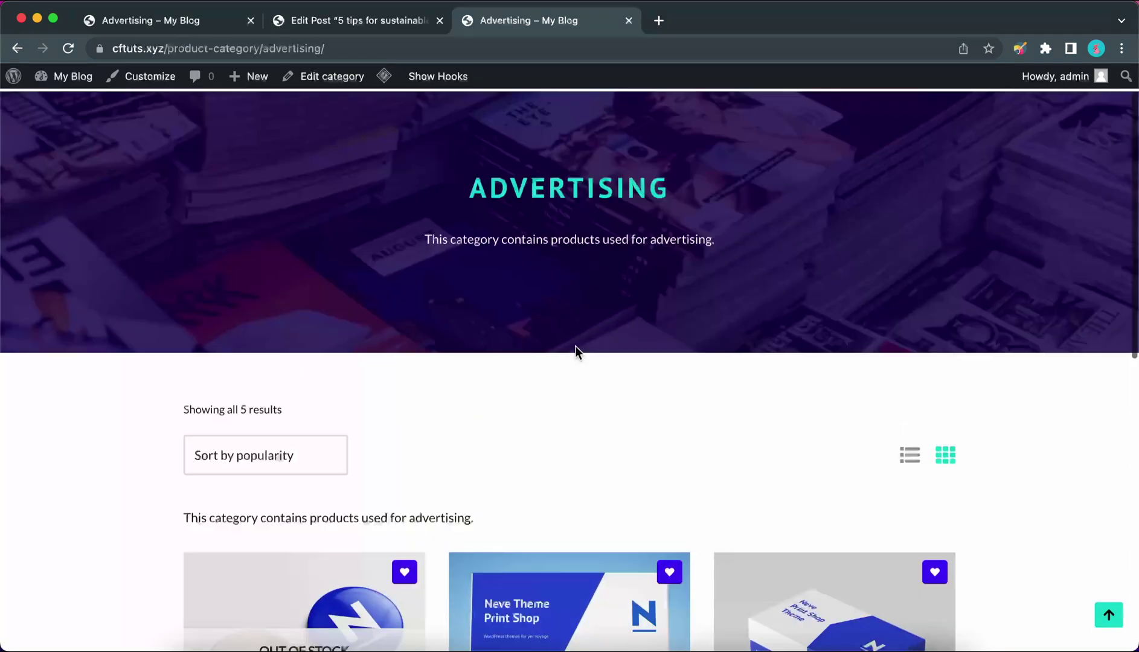